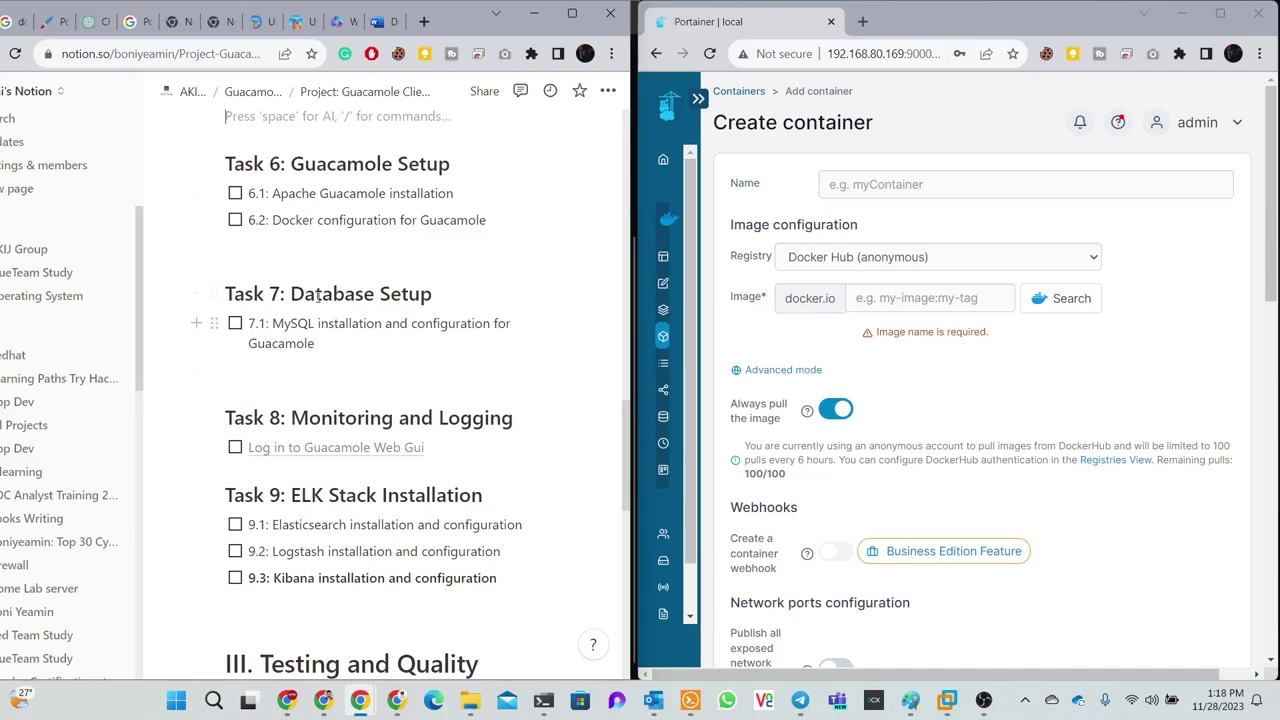
Mark checklist items 5.1 (Portainer installation) and 6.1 (Apache Guacamole installation) as done in the Notion project page
scroll(303, 296, up, 2)
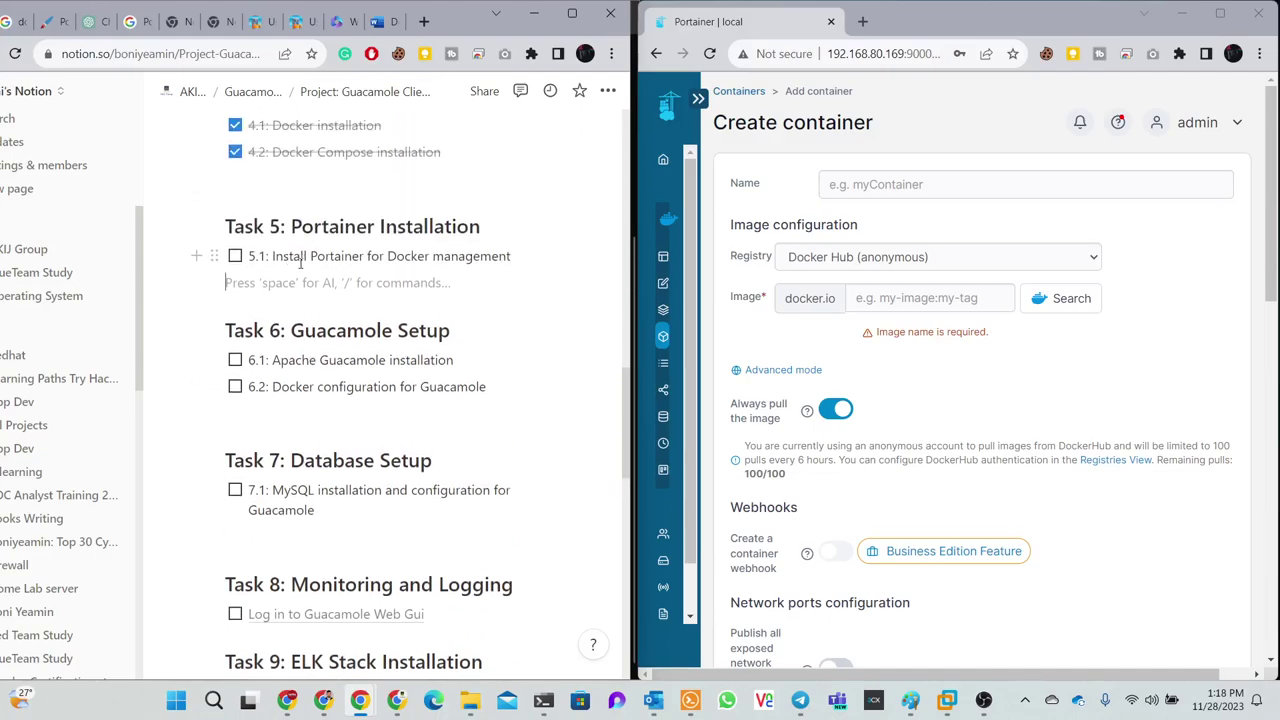
click(235, 256)
scroll(235, 256, down, 1)
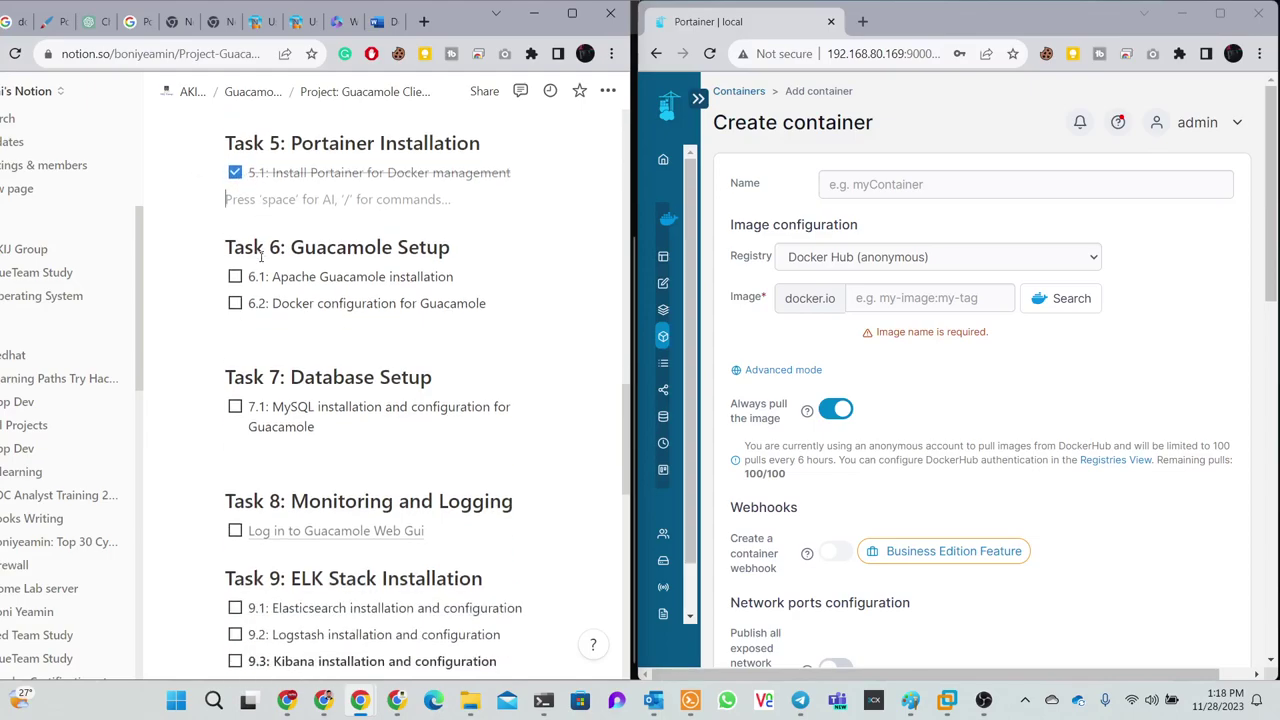
click(235, 277)
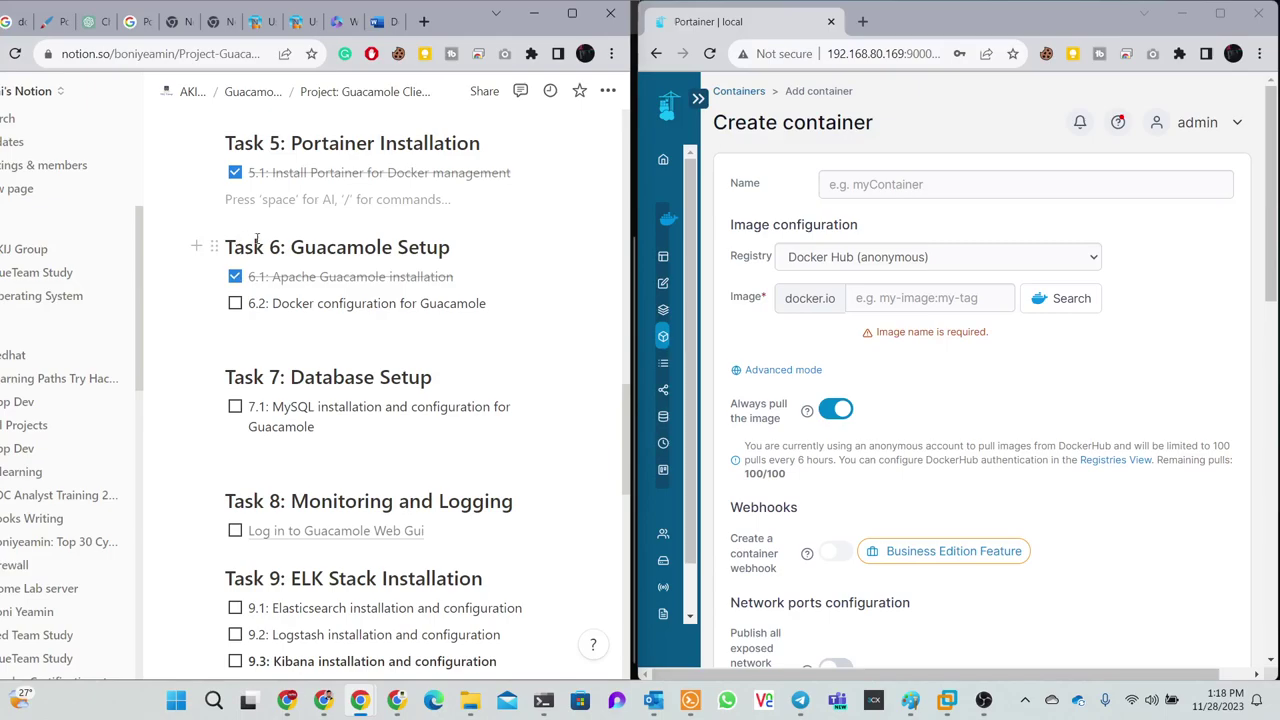
Switch to the Word document on deploying Guacamole through Portainer and review its container settings
click(386, 22)
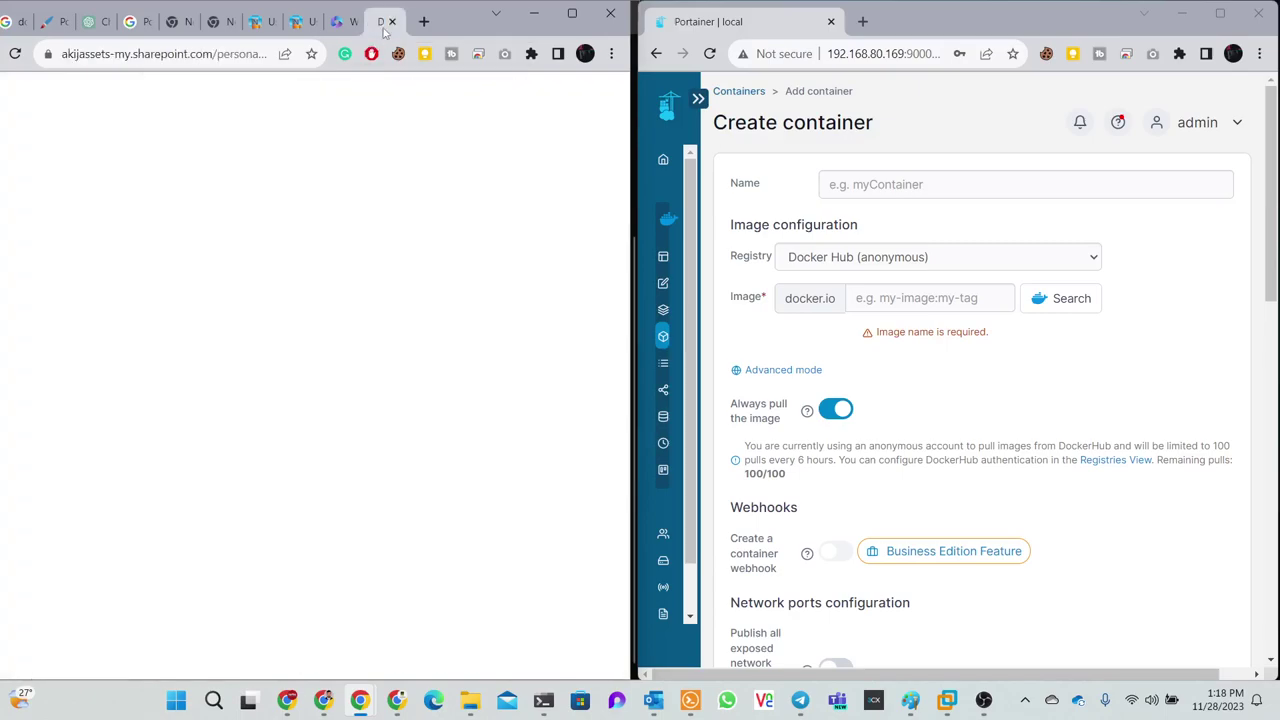
scroll(233, 320, down, 3)
scroll(229, 308, up, 3)
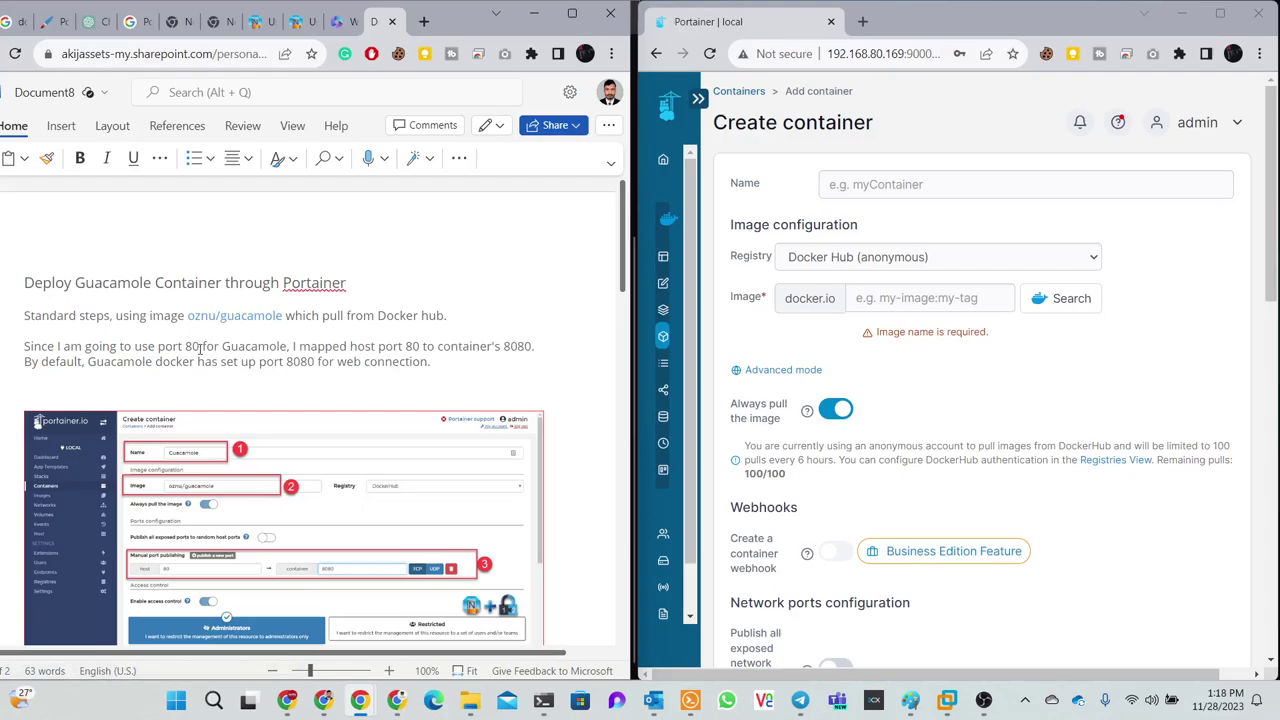
scroll(200, 348, down, 1)
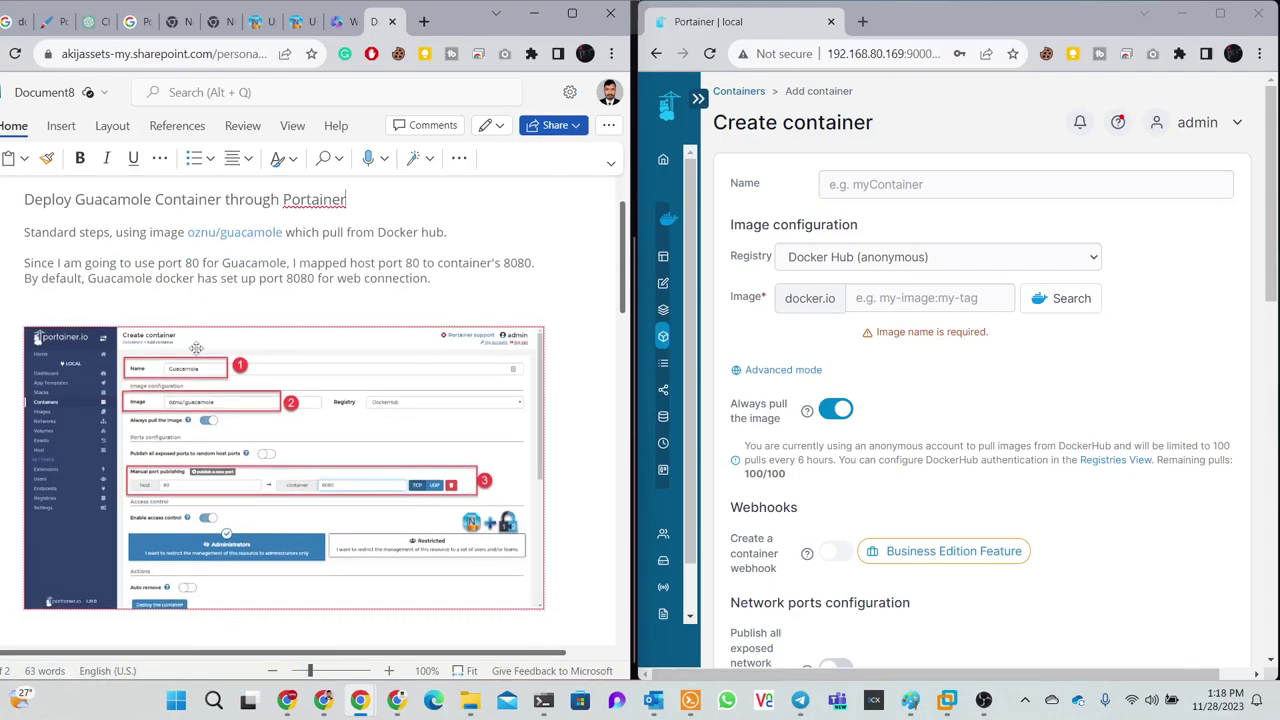
In Portainer, name the new container Guamole and set its Docker Hub image to oznu/guacamole, copied from the guide
click(865, 184)
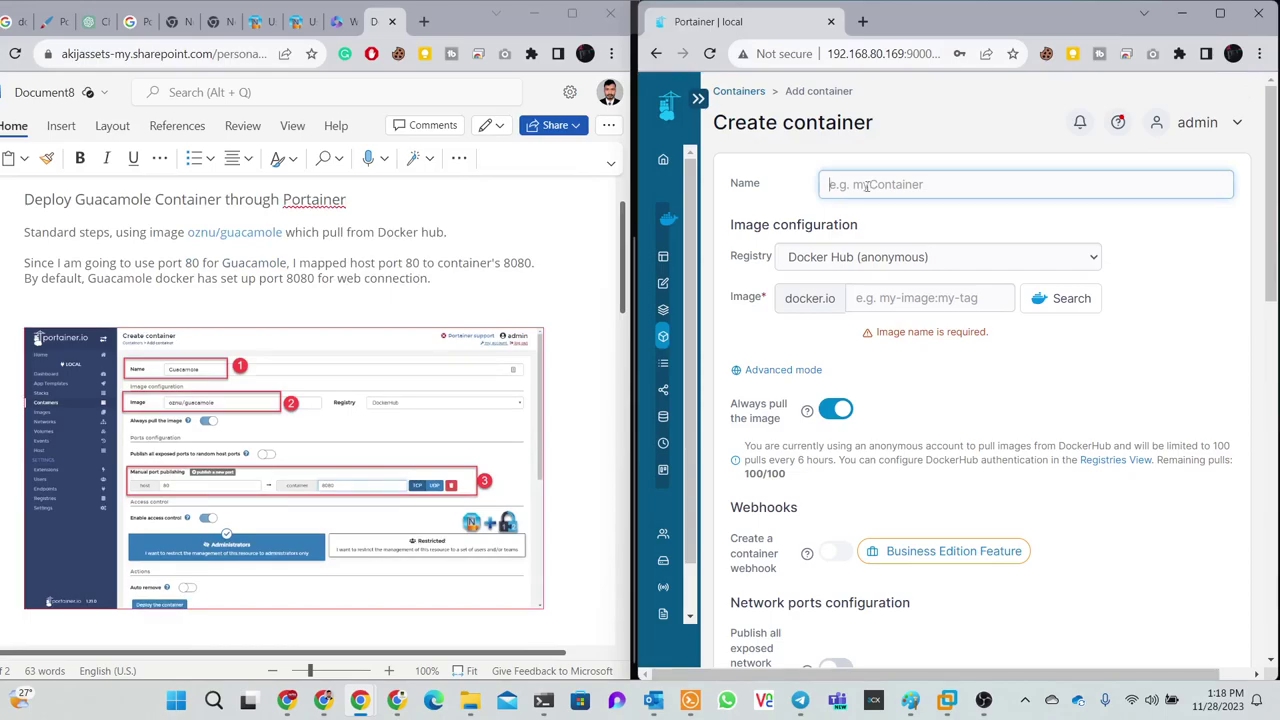
text(Guamole)
drag(288, 232, 193, 238)
key(ctrl+c)
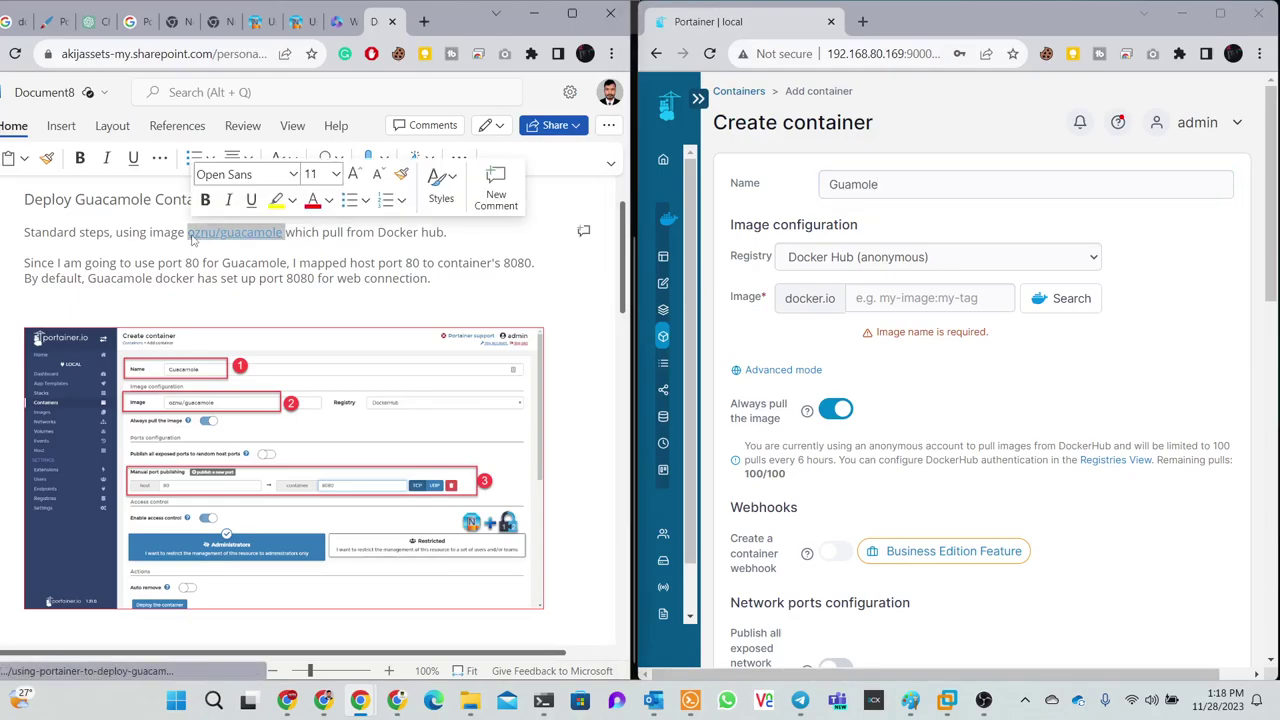
click(890, 259)
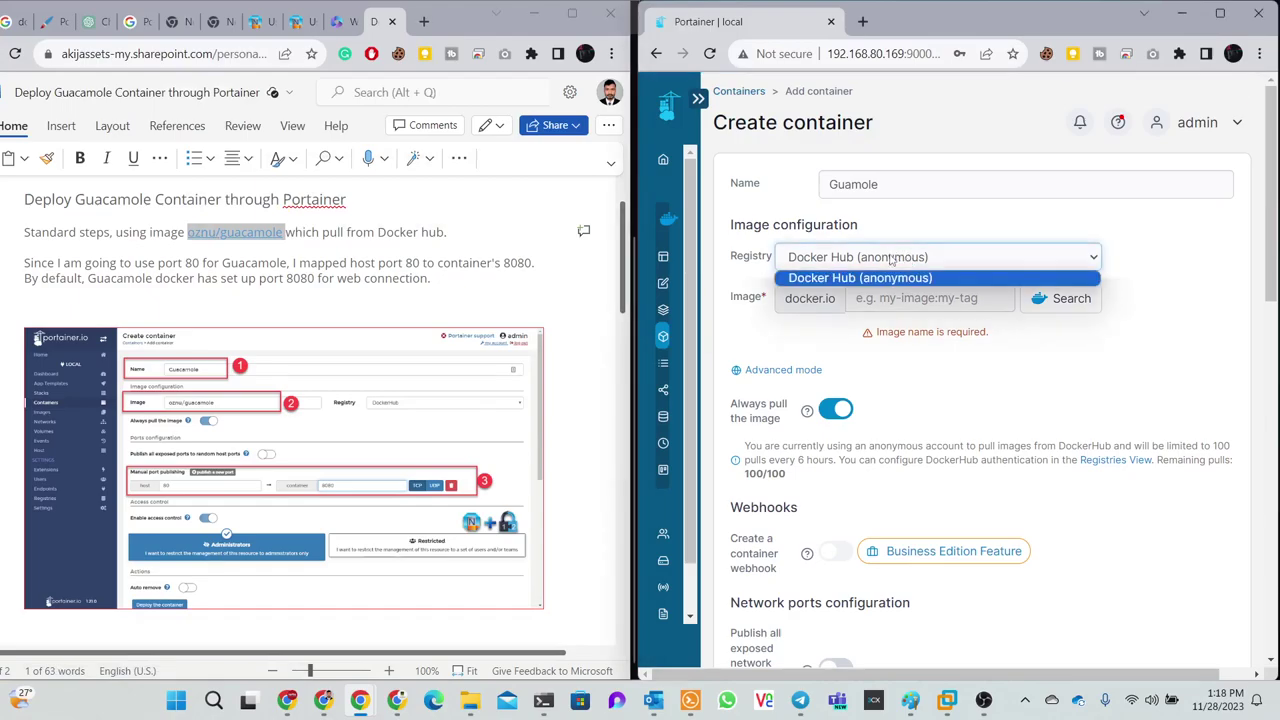
click(912, 257)
click(925, 297)
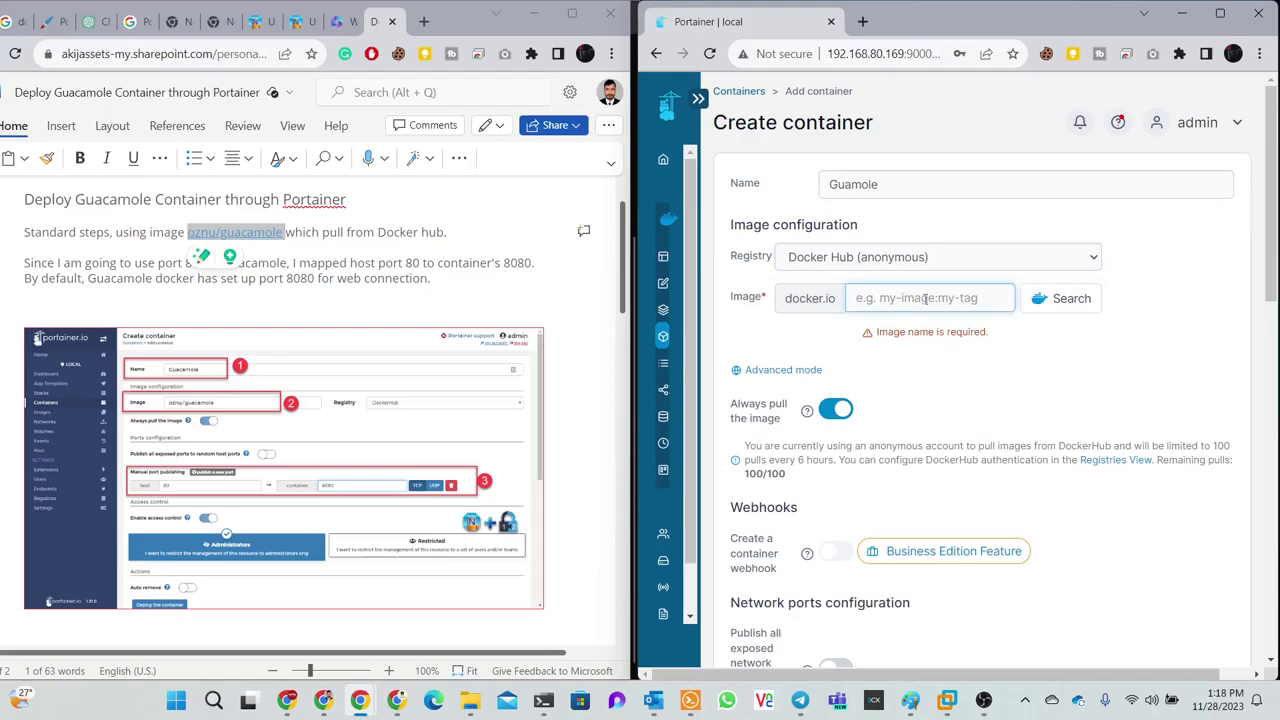
key(ctrl+v)
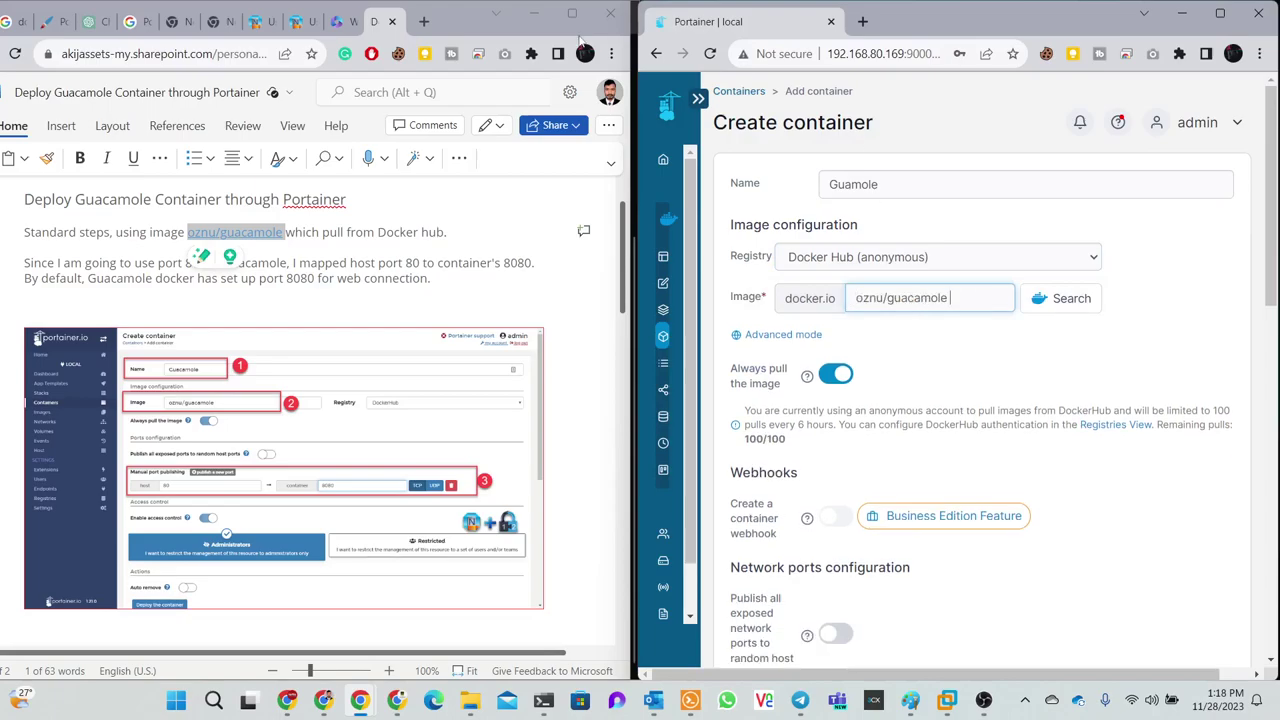
Open Docker Hub in a new browser tab and search it for the oznu/guacamole image
click(424, 21)
click(254, 50)
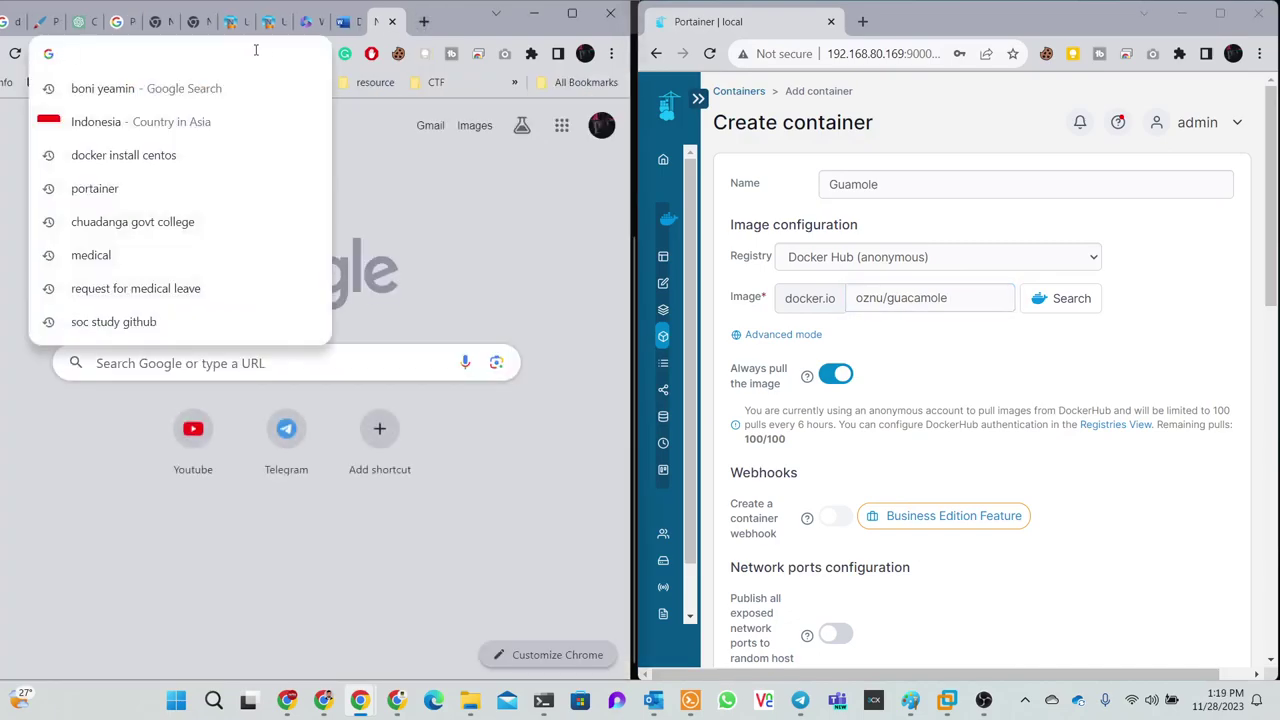
text(hockerhub)
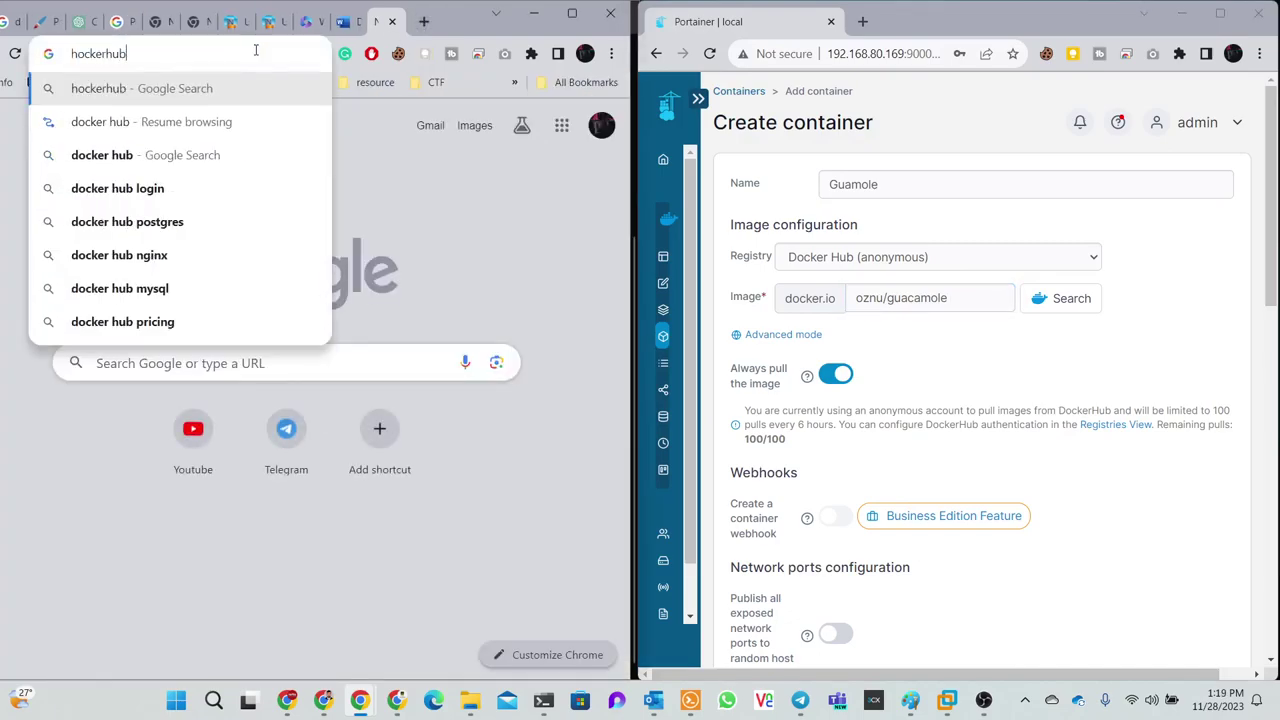
key(Return)
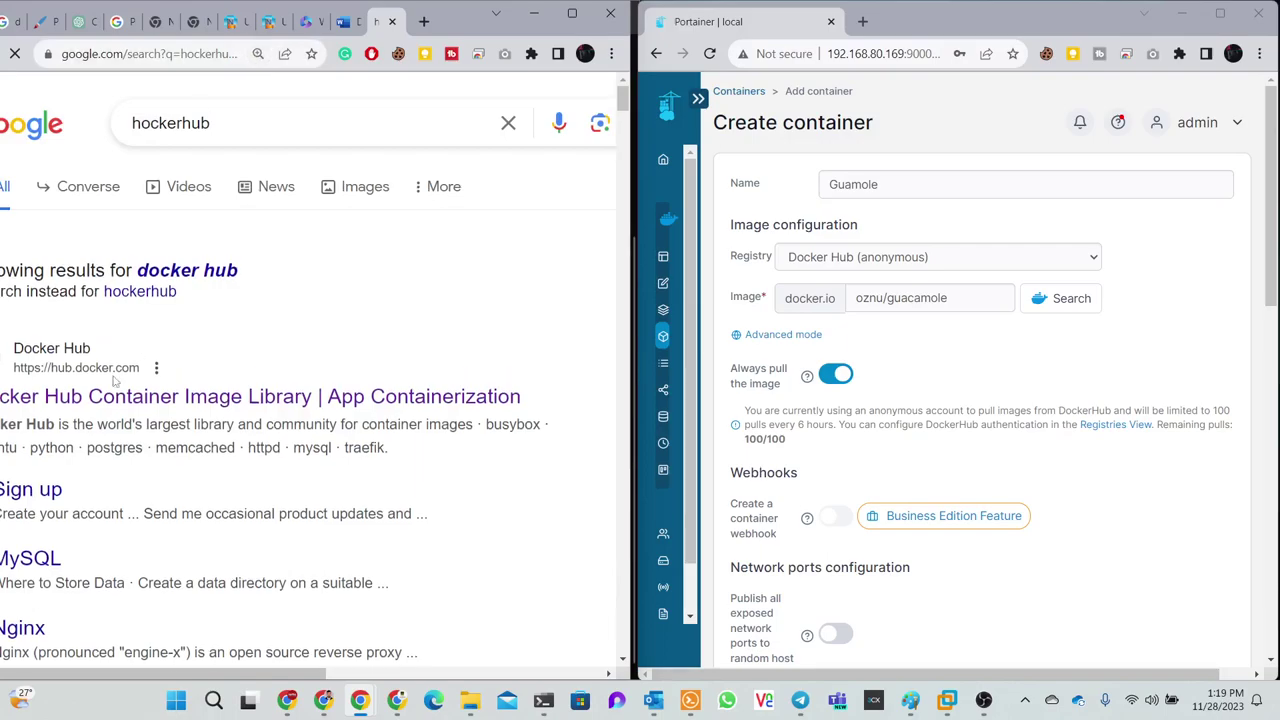
click(112, 397)
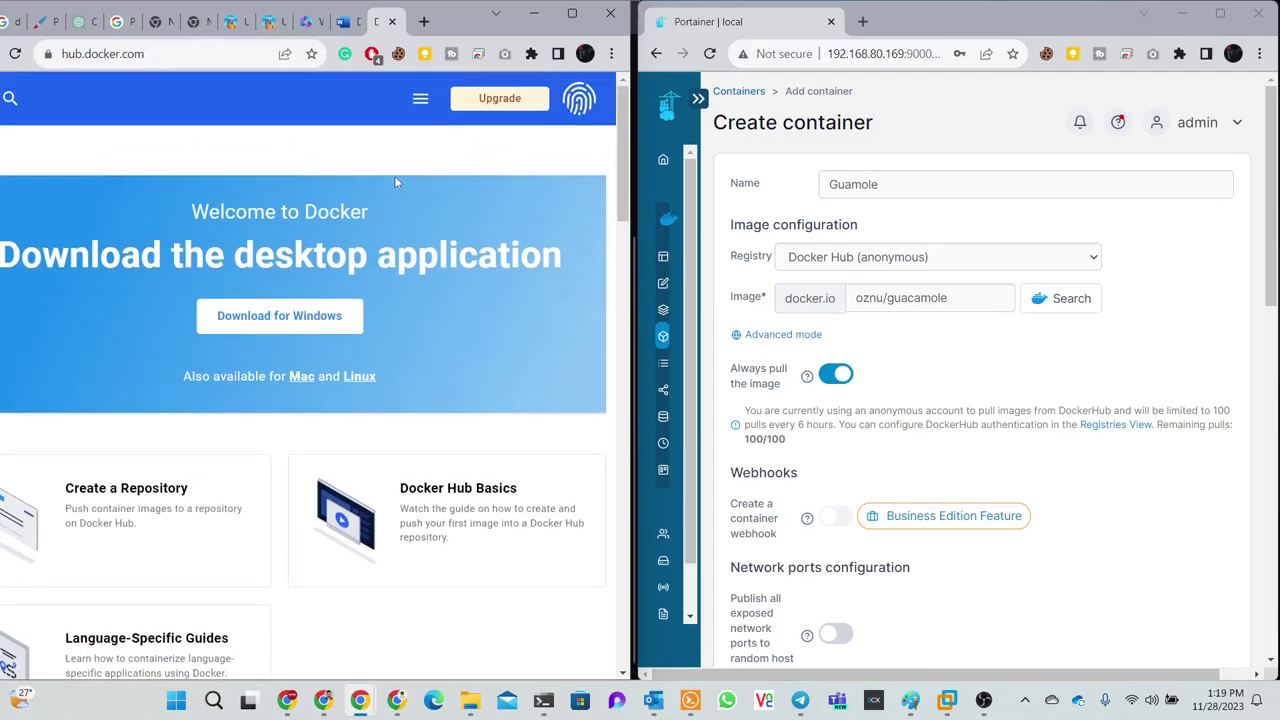
click(10, 98)
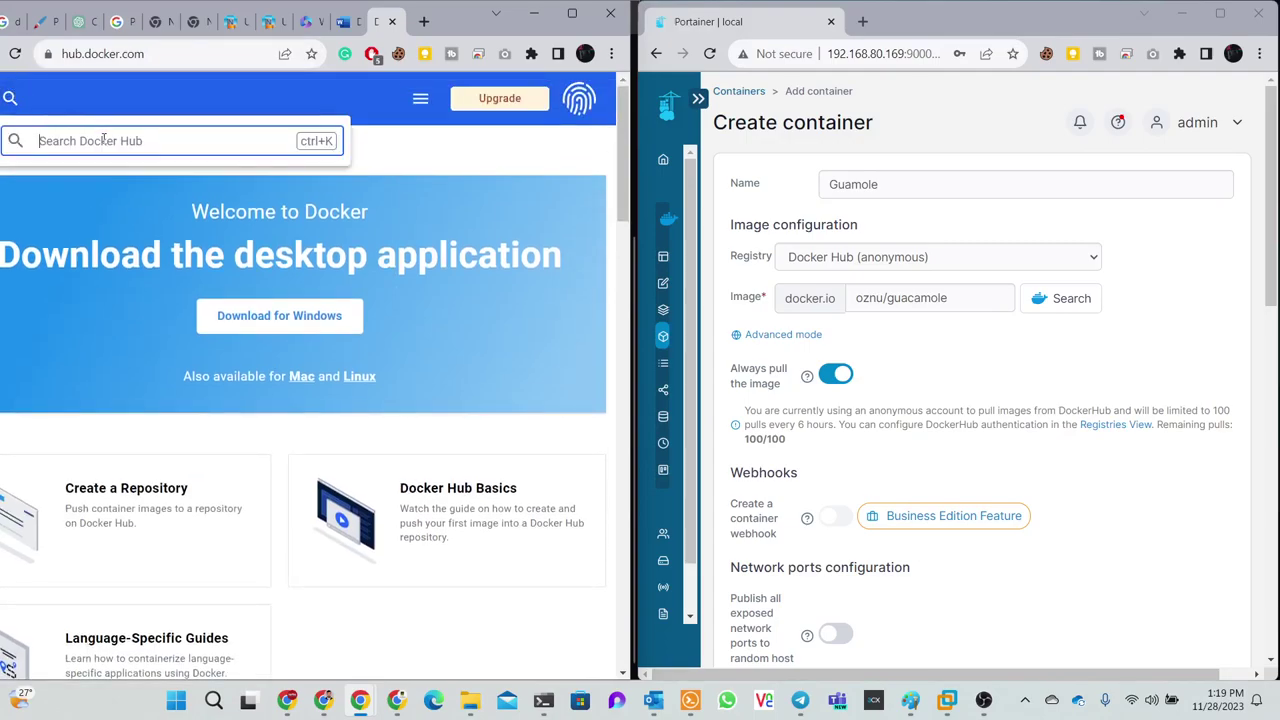
key(ctrl+v)
key(Return)
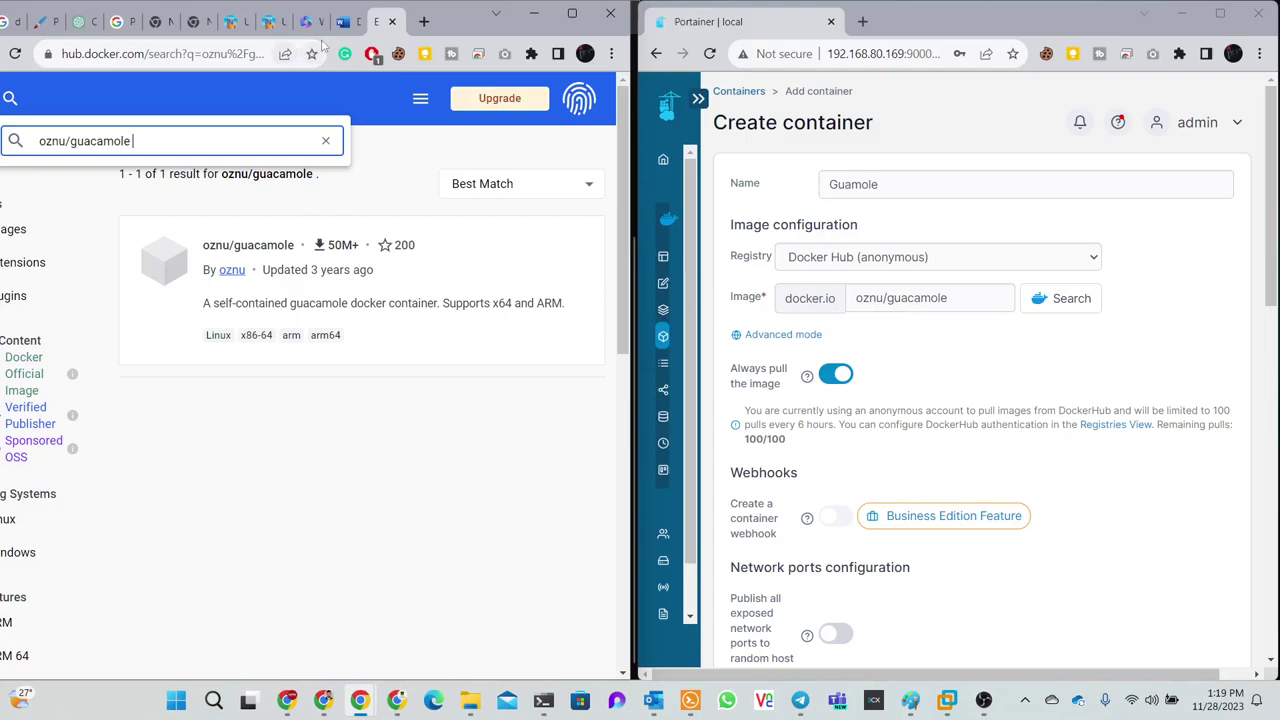
Return to the Word guide and read the paragraph on mapping host port 80 to container port 8080
click(345, 21)
click(152, 303)
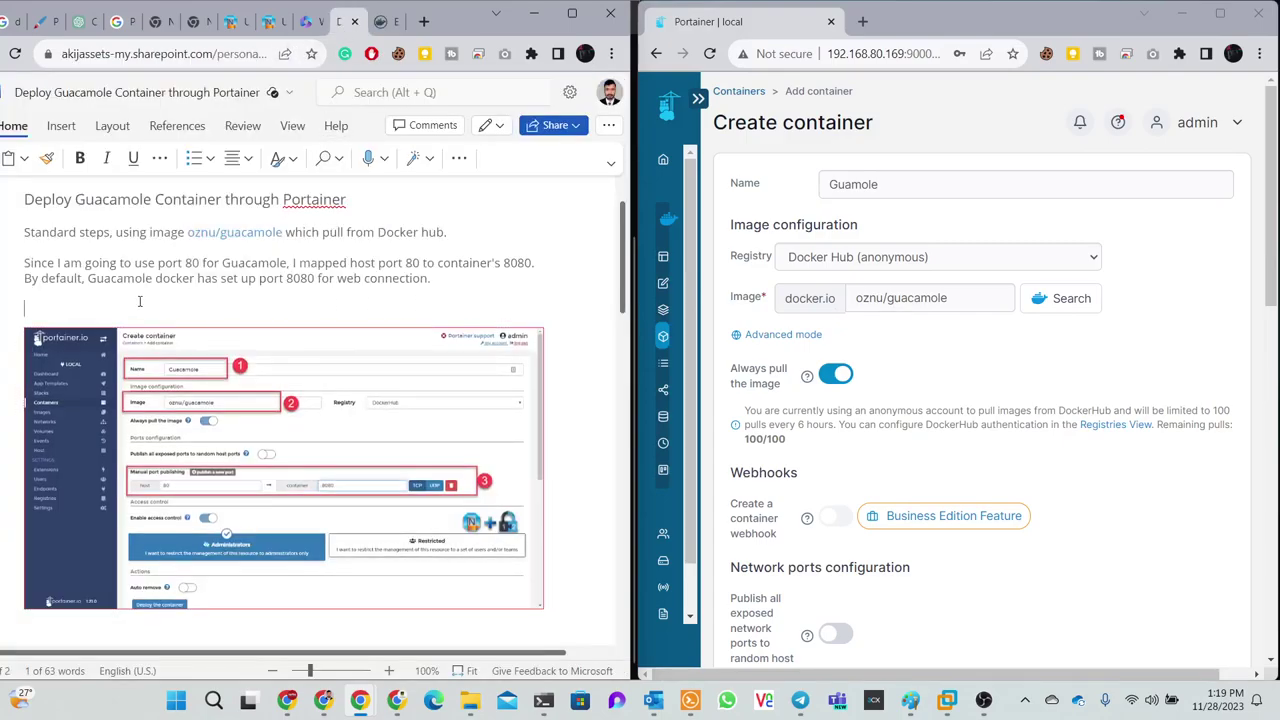
click(26, 263)
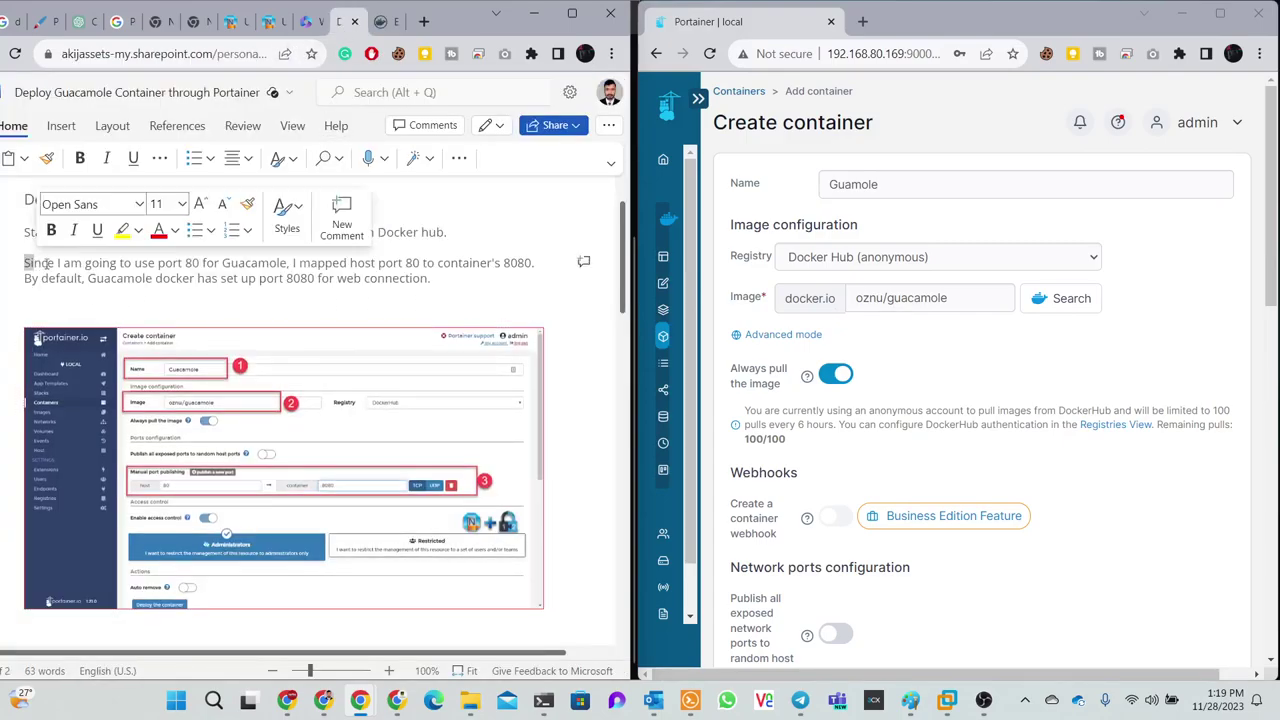
double_click(192, 263)
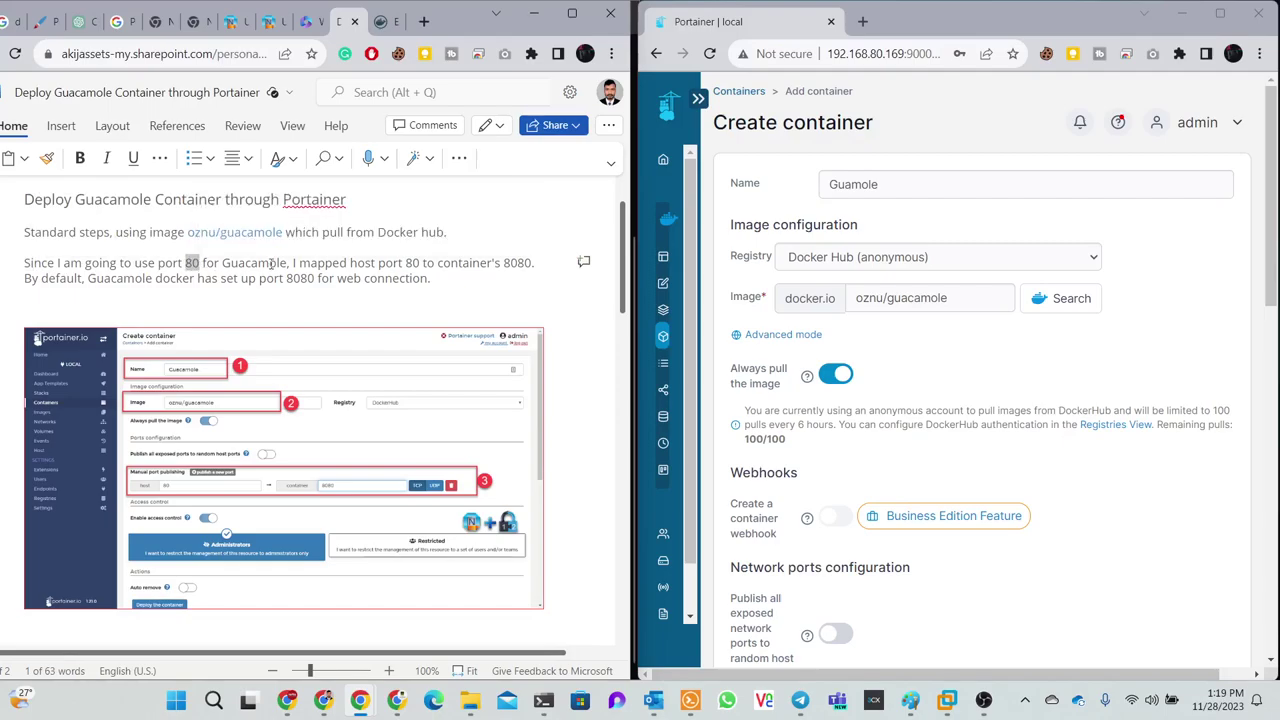
drag(419, 263, 535, 263)
Enable publishing of all exposed network ports to random host ports for the new container
scroll(916, 373, down, 3)
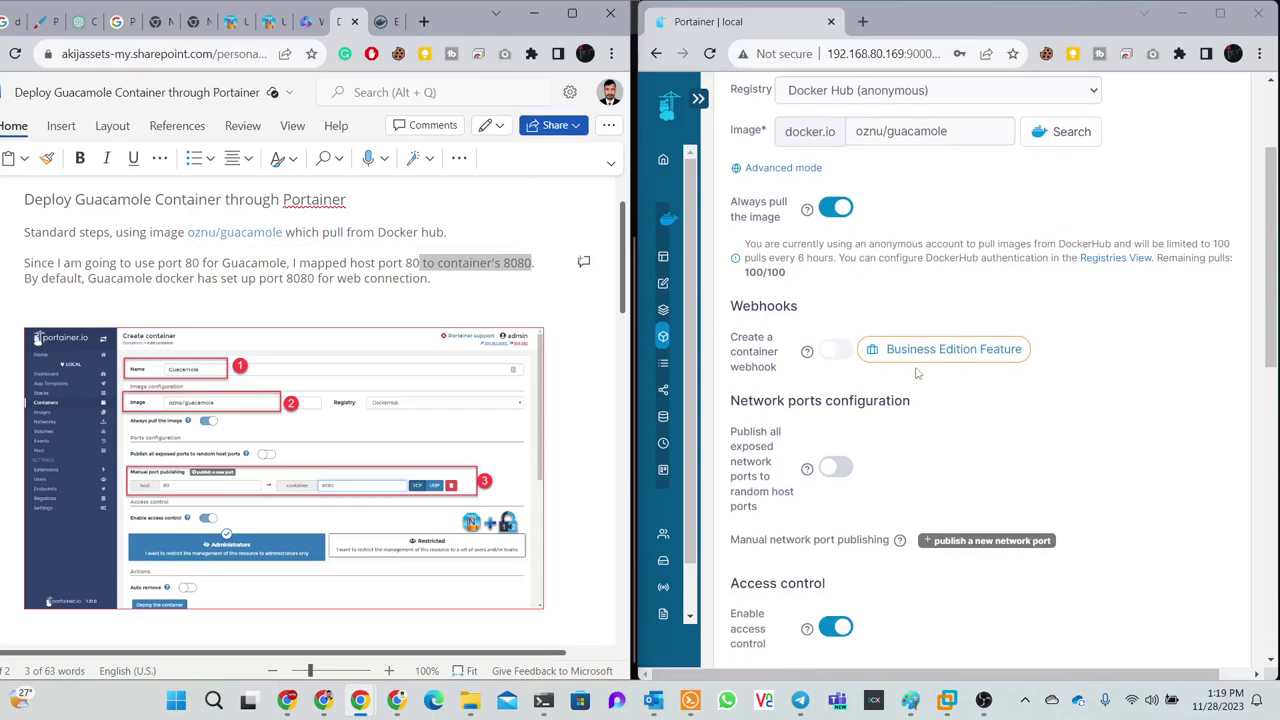
scroll(916, 373, down, 2)
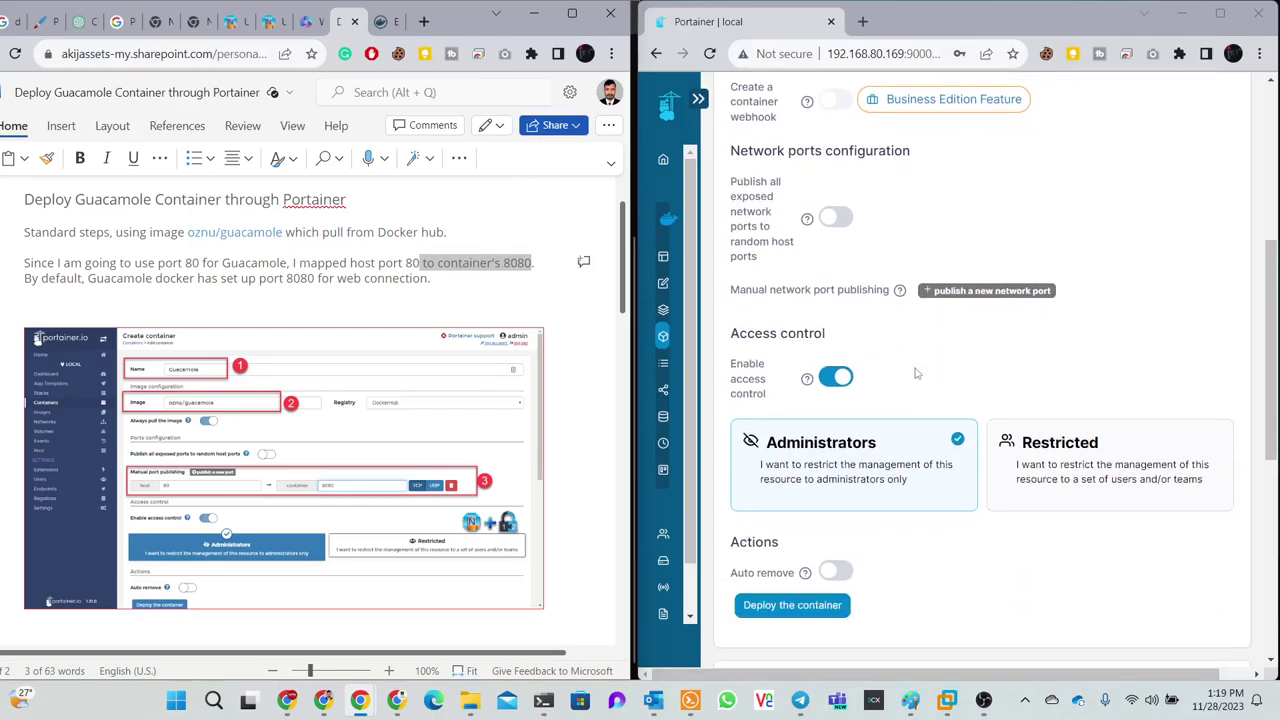
scroll(916, 373, down, 2)
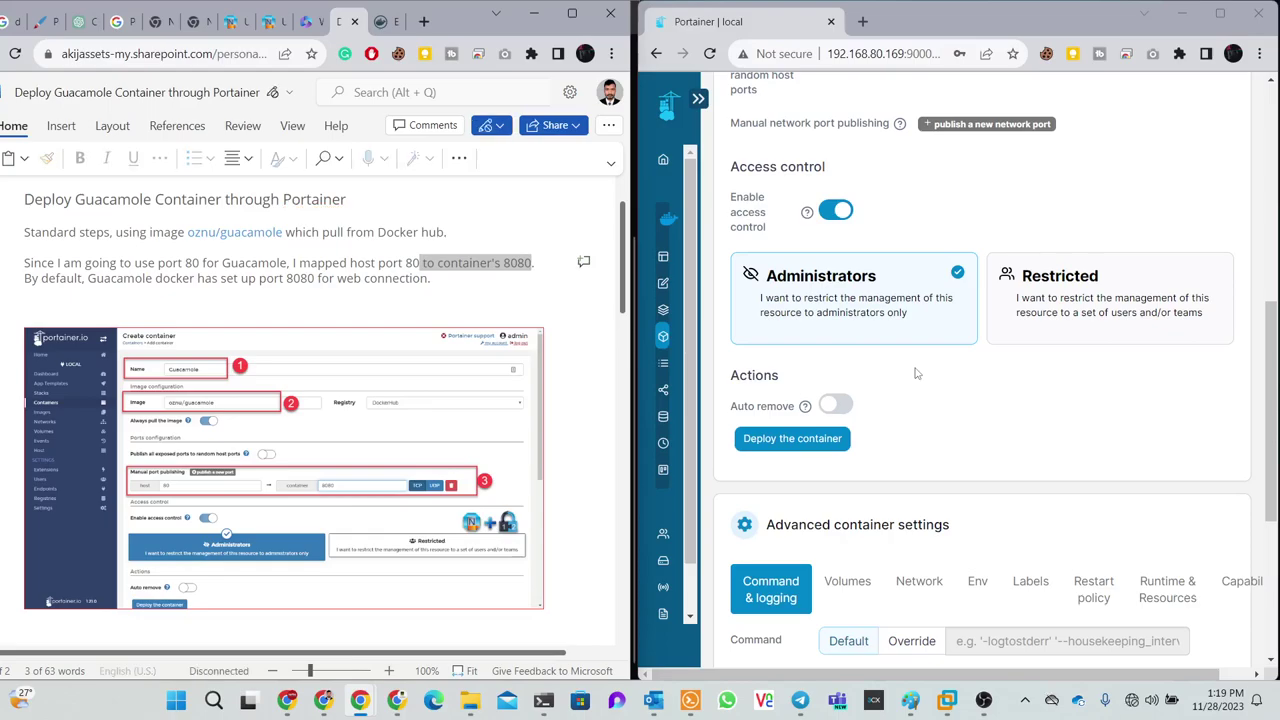
scroll(916, 373, up, 6)
scroll(916, 373, up, 1)
scroll(916, 373, down, 1)
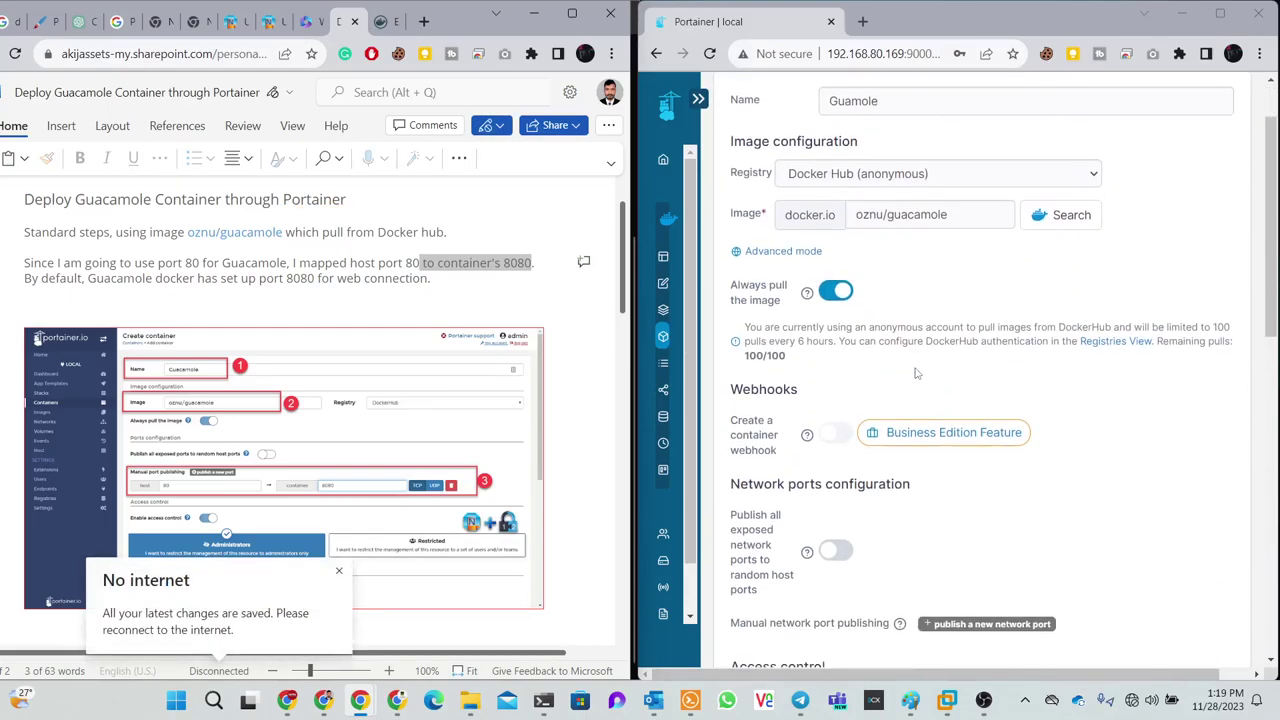
click(838, 551)
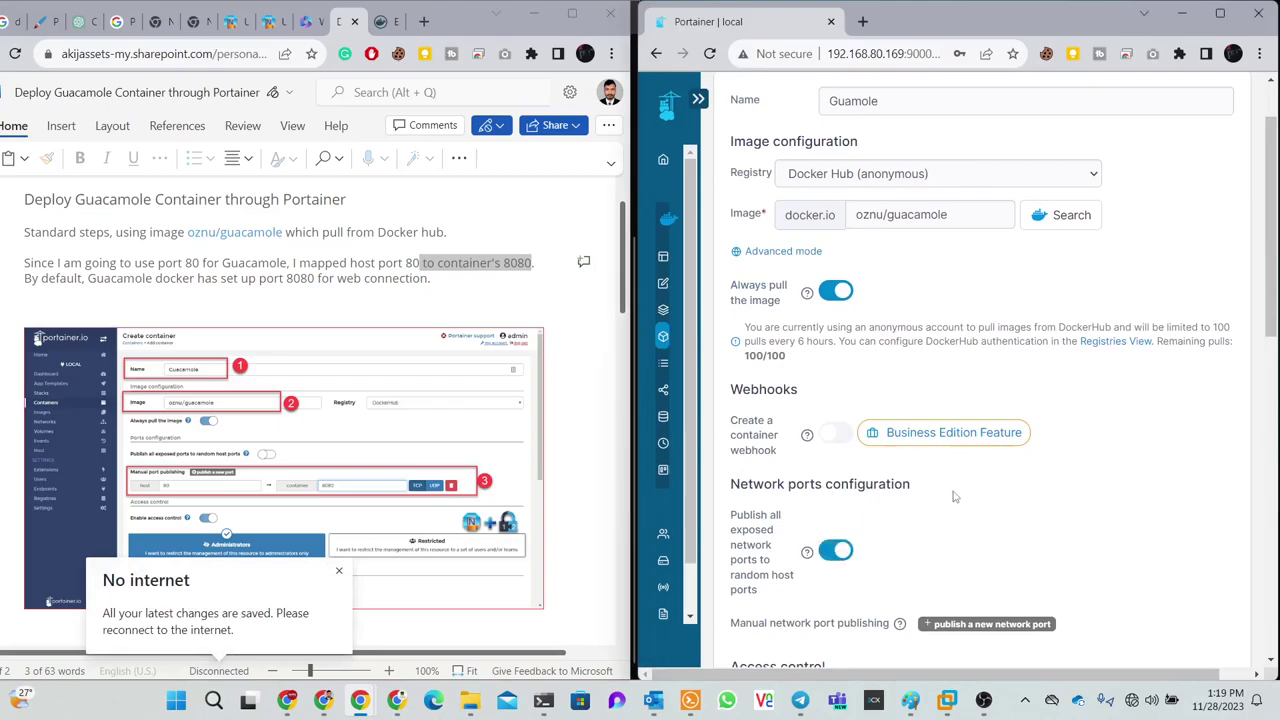
scroll(955, 497, down, 5)
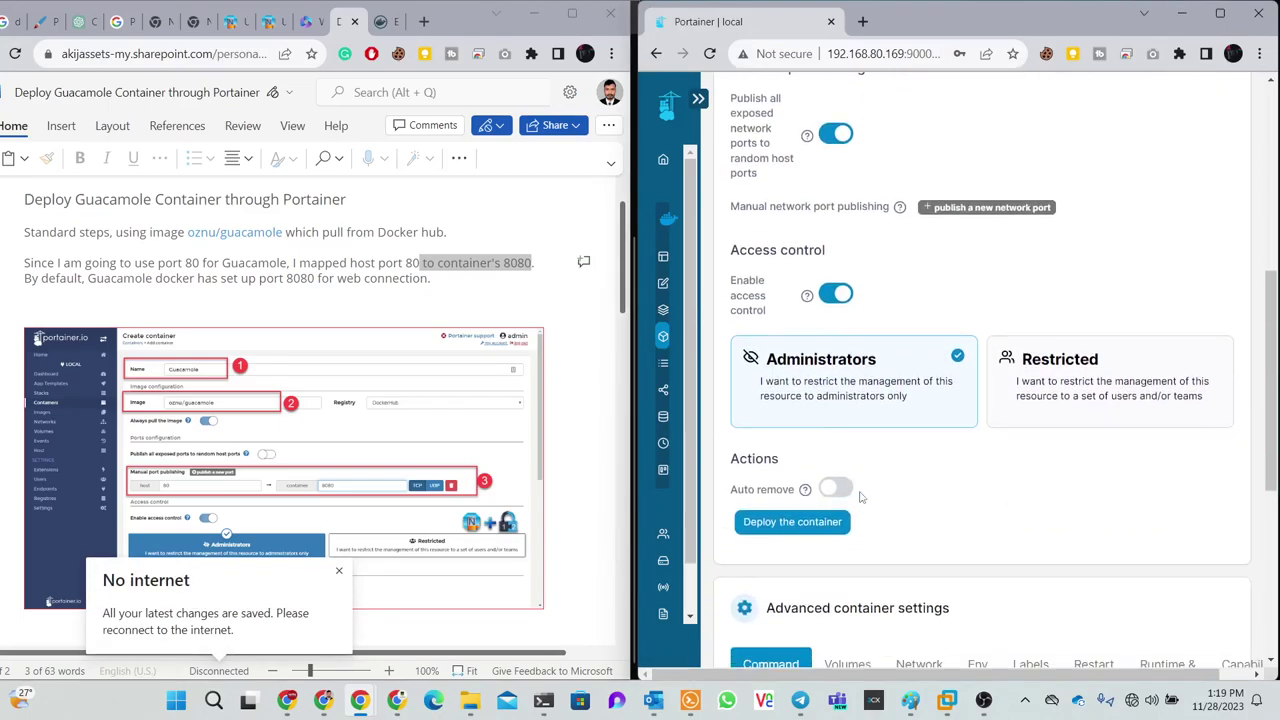
scroll(860, 497, down, 2)
click(826, 322)
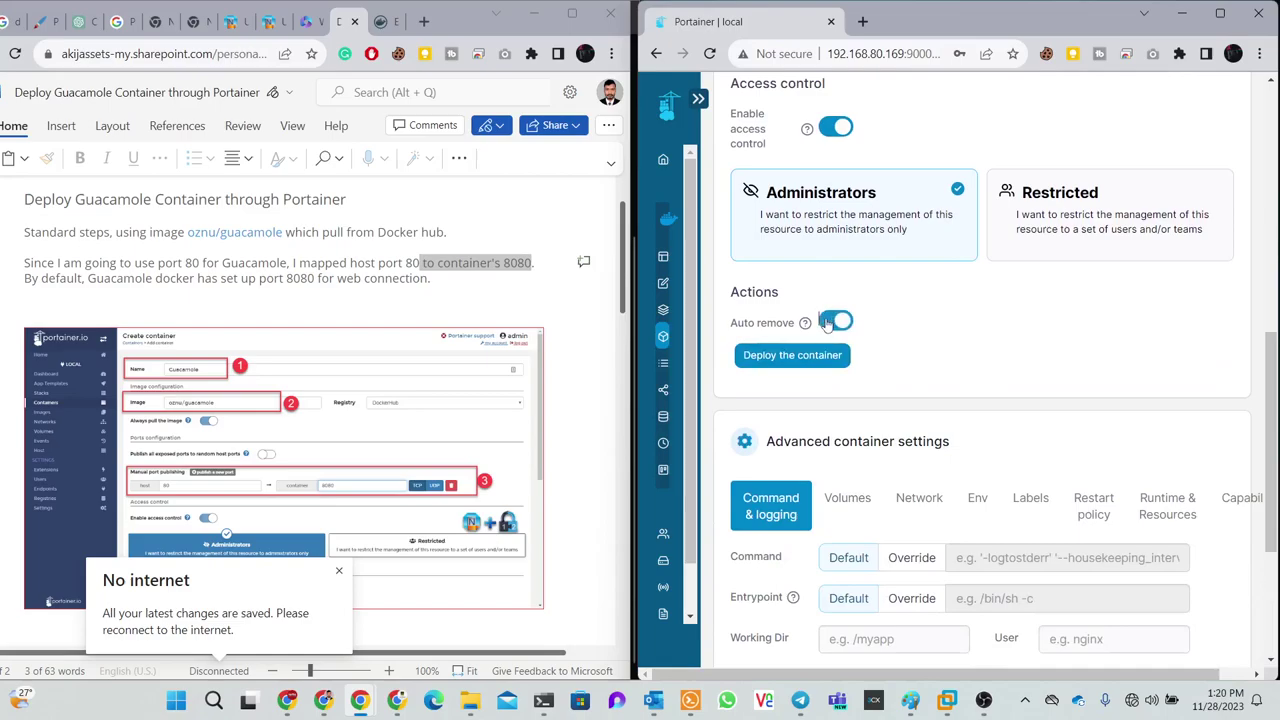
click(826, 322)
Maximize the Portainer window and examine the container's advanced settings for command and logging, volumes, and network
click(1220, 13)
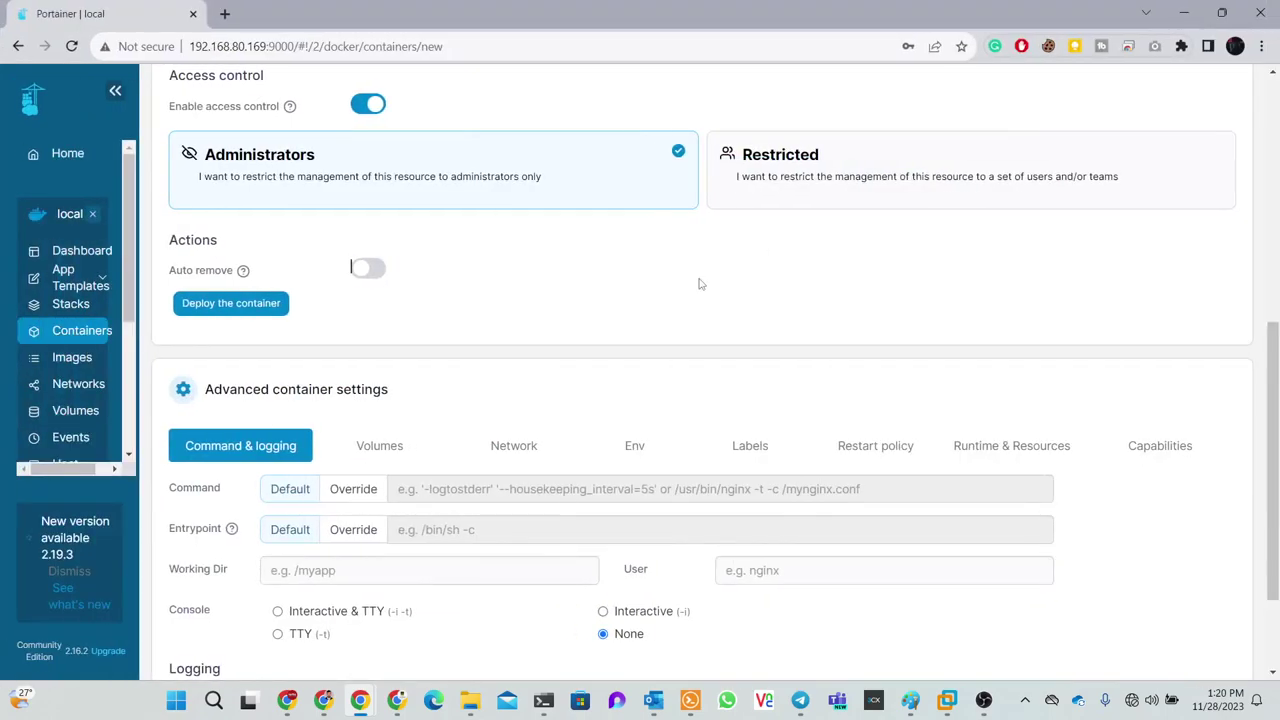
scroll(600, 337, down, 2)
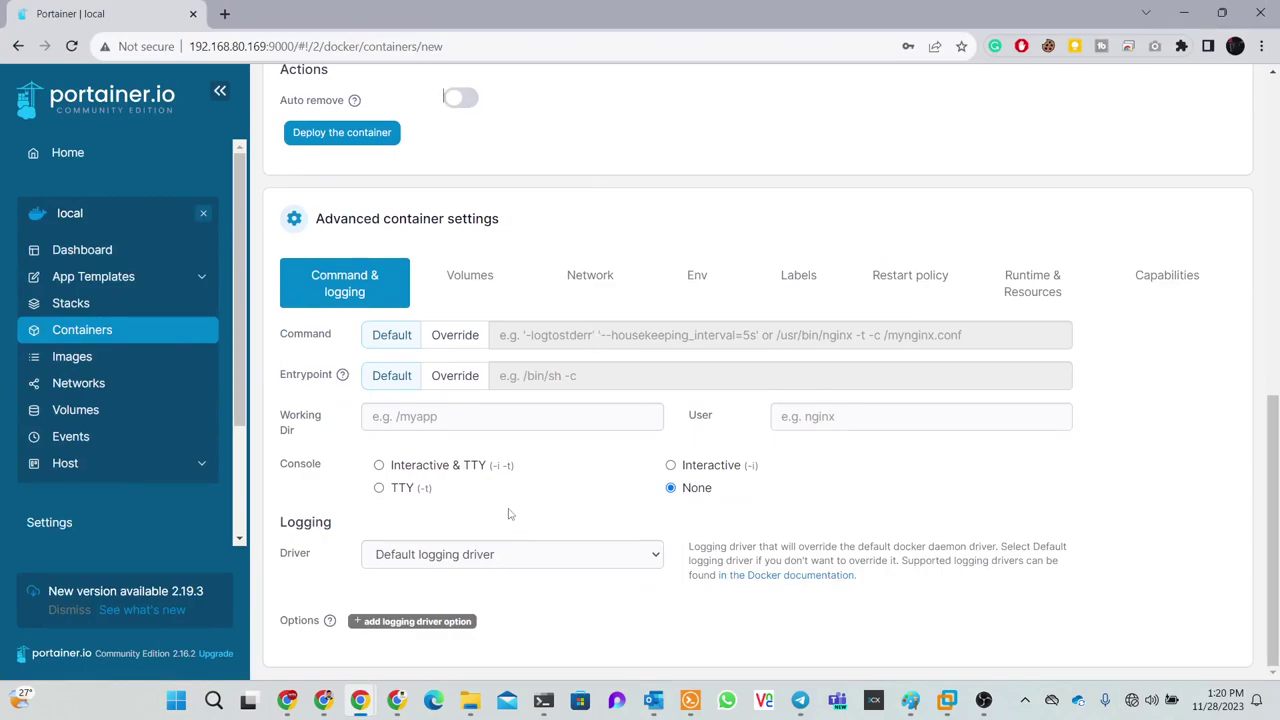
click(480, 283)
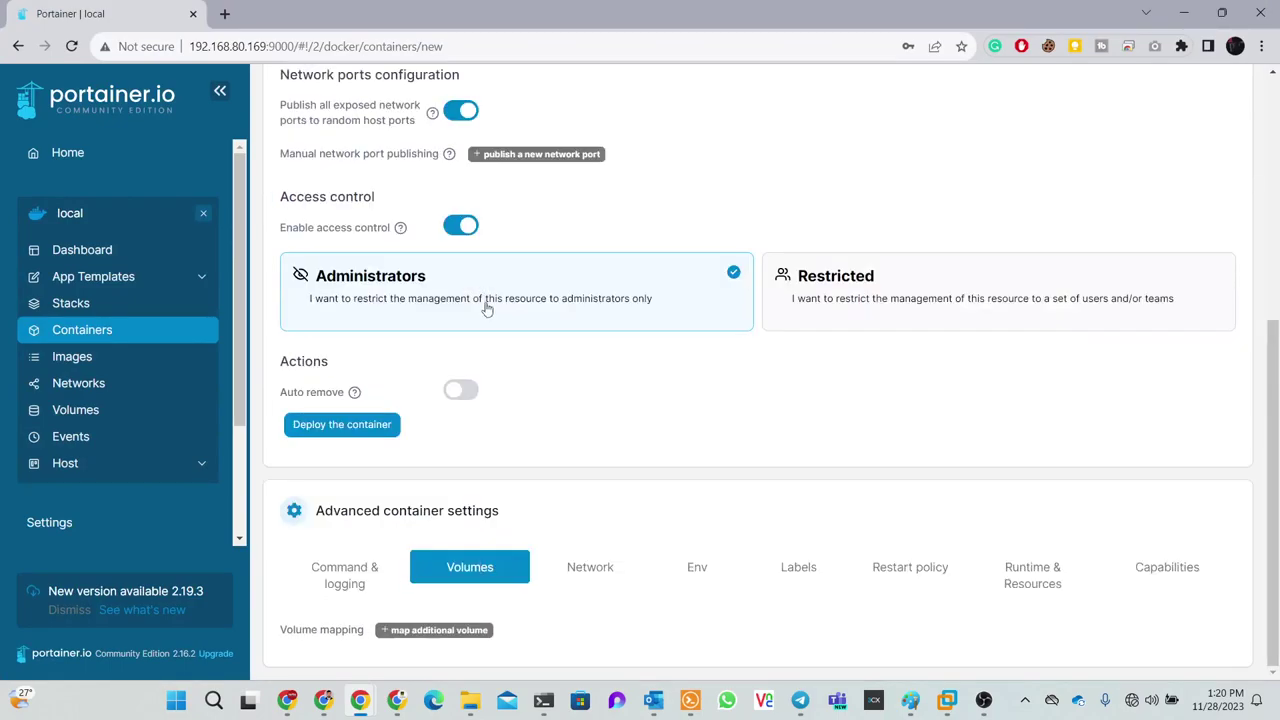
scroll(588, 565, up, 5)
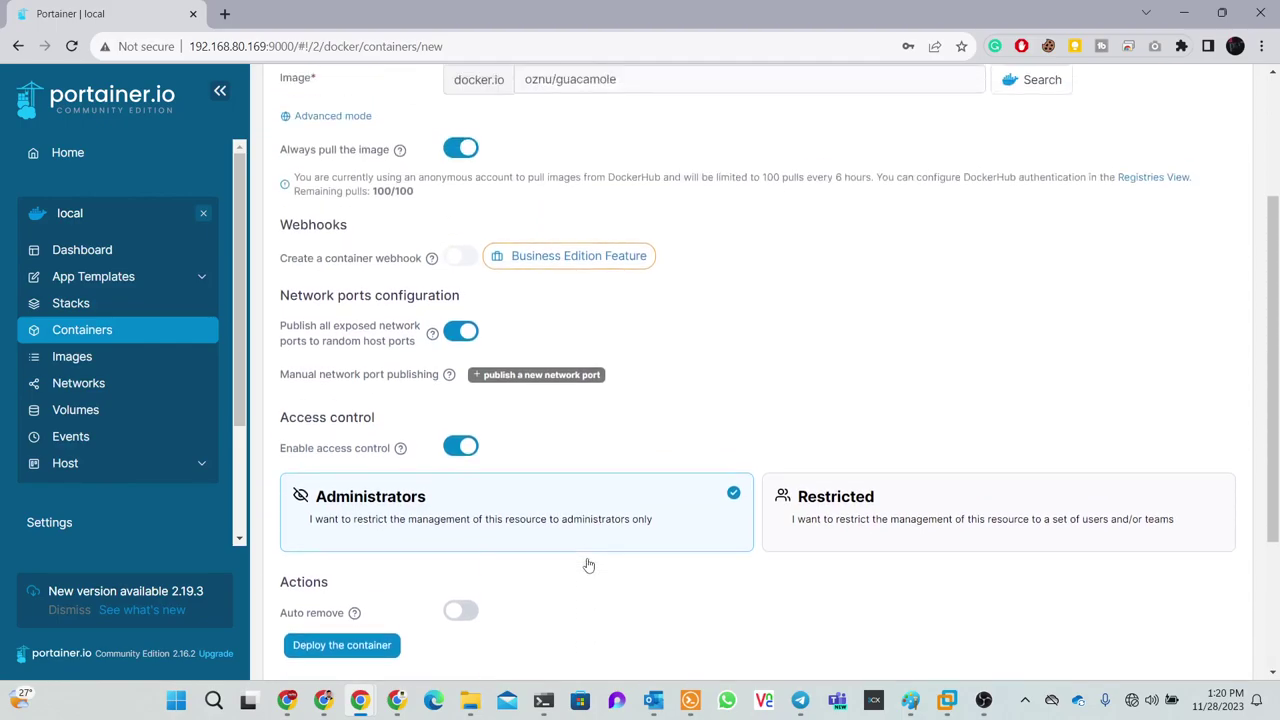
scroll(586, 561, down, 5)
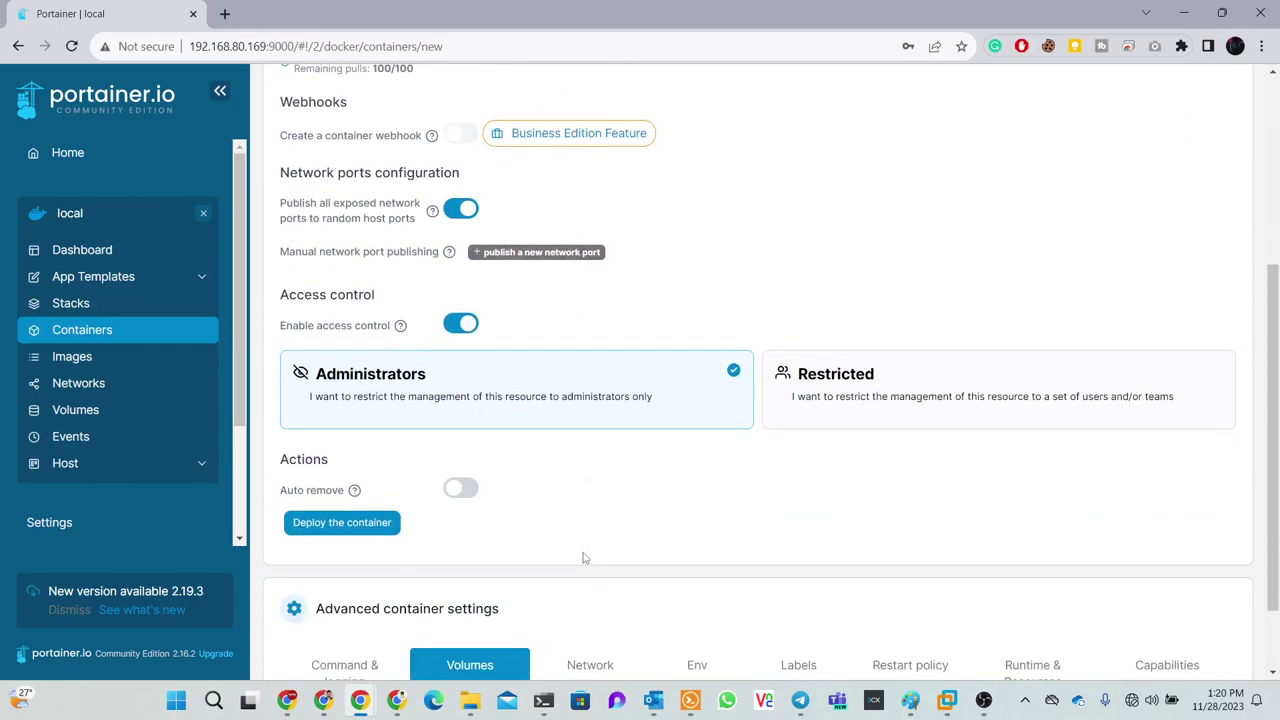
click(330, 580)
scroll(515, 496, down, 3)
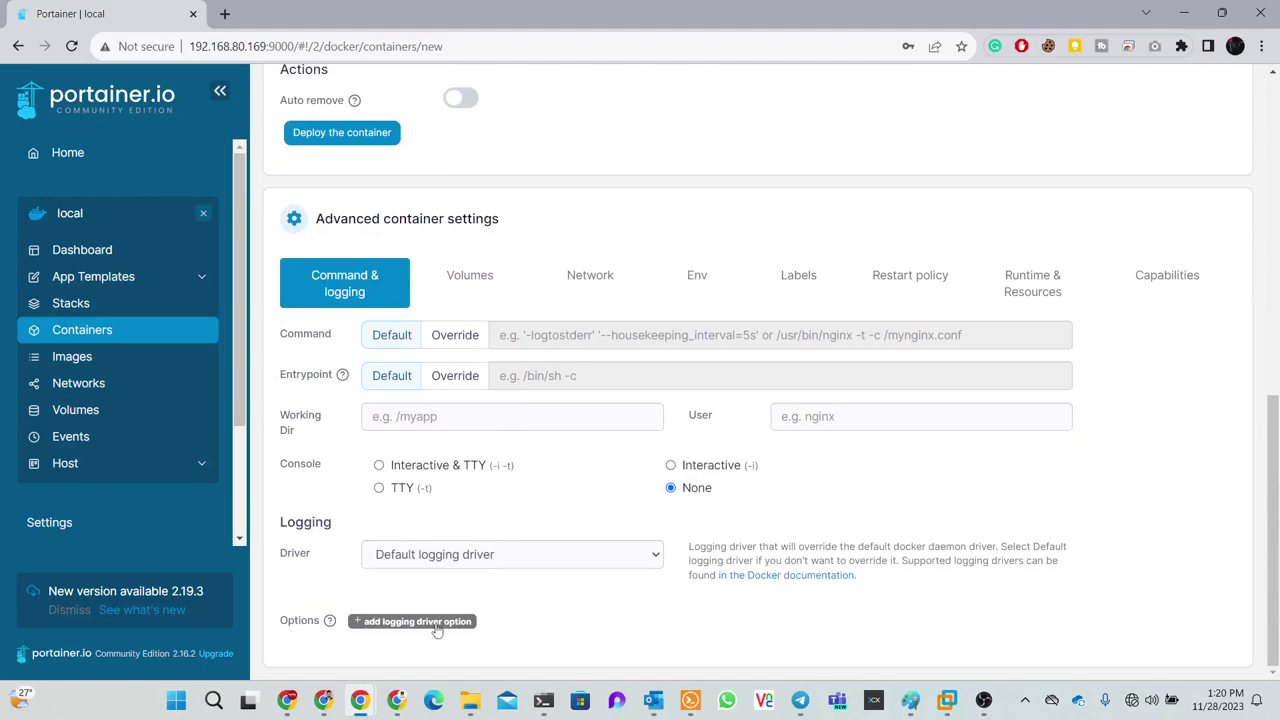
scroll(440, 630, up, 2)
click(578, 453)
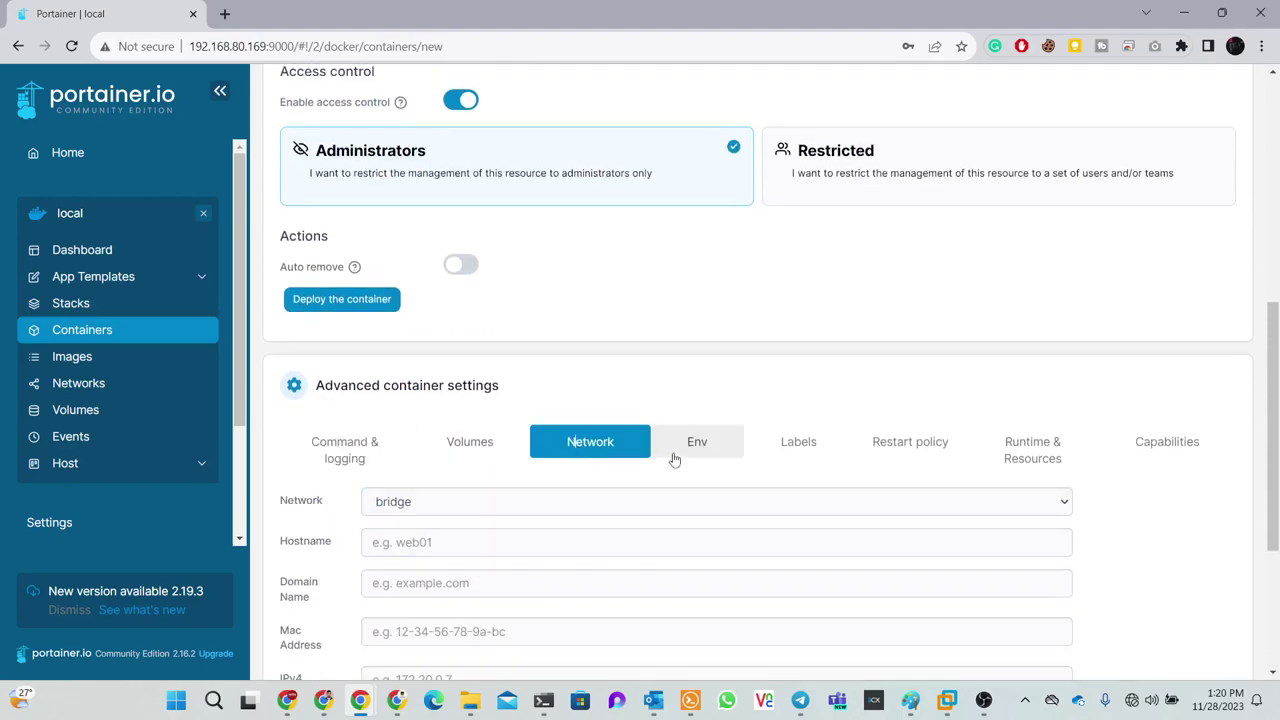
scroll(673, 455, down, 3)
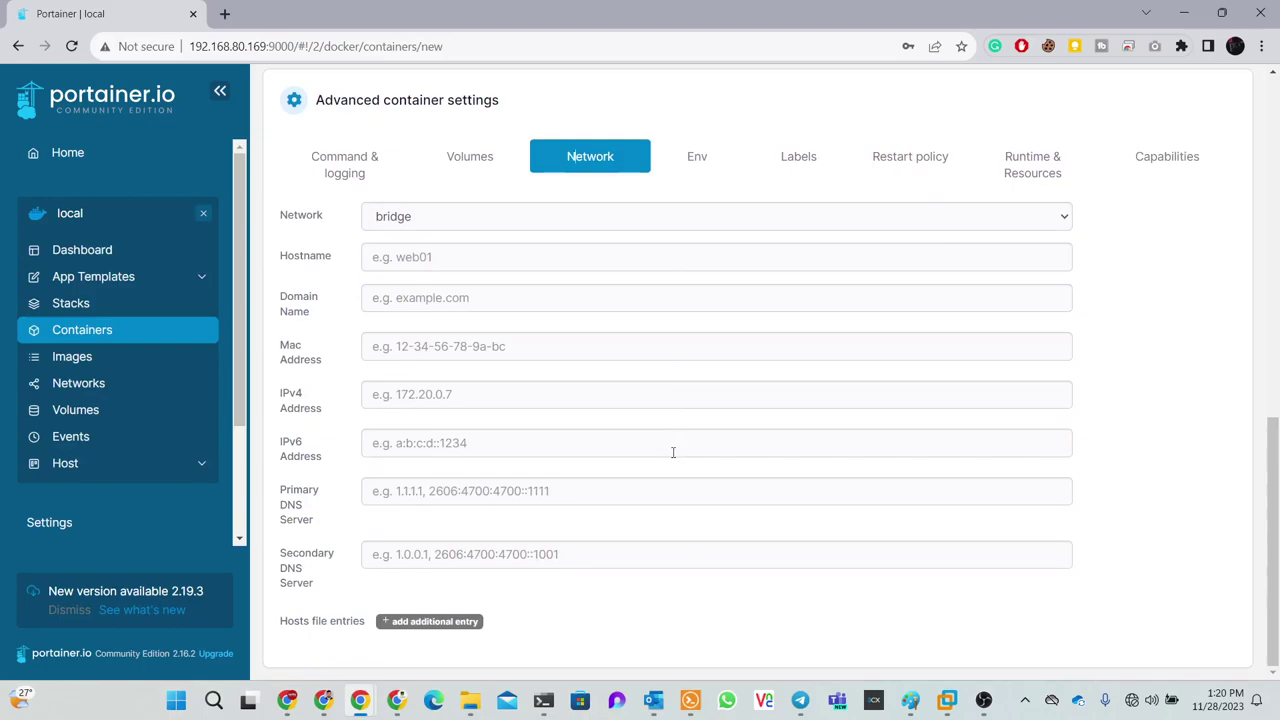
Examine the container's volume settings and review its name, image, webhook and network port configuration
scroll(673, 452, up, 4)
scroll(677, 546, down, 3)
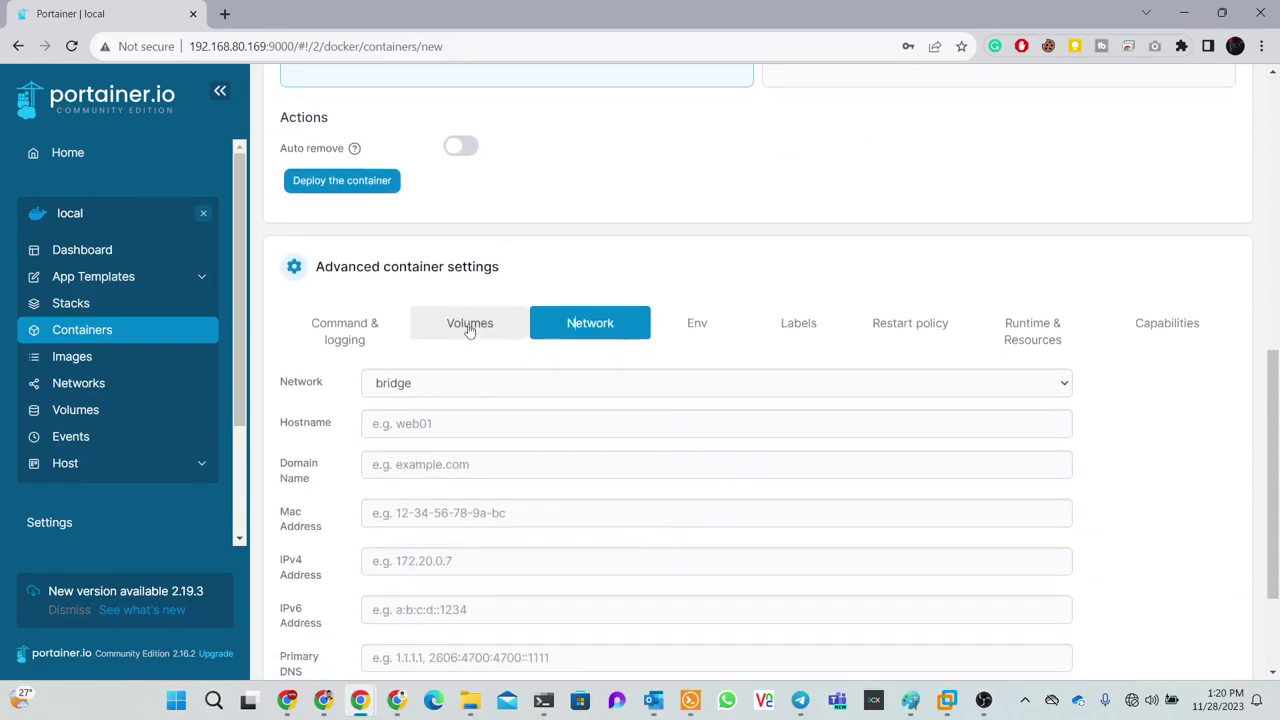
click(469, 330)
scroll(440, 340, up, 6)
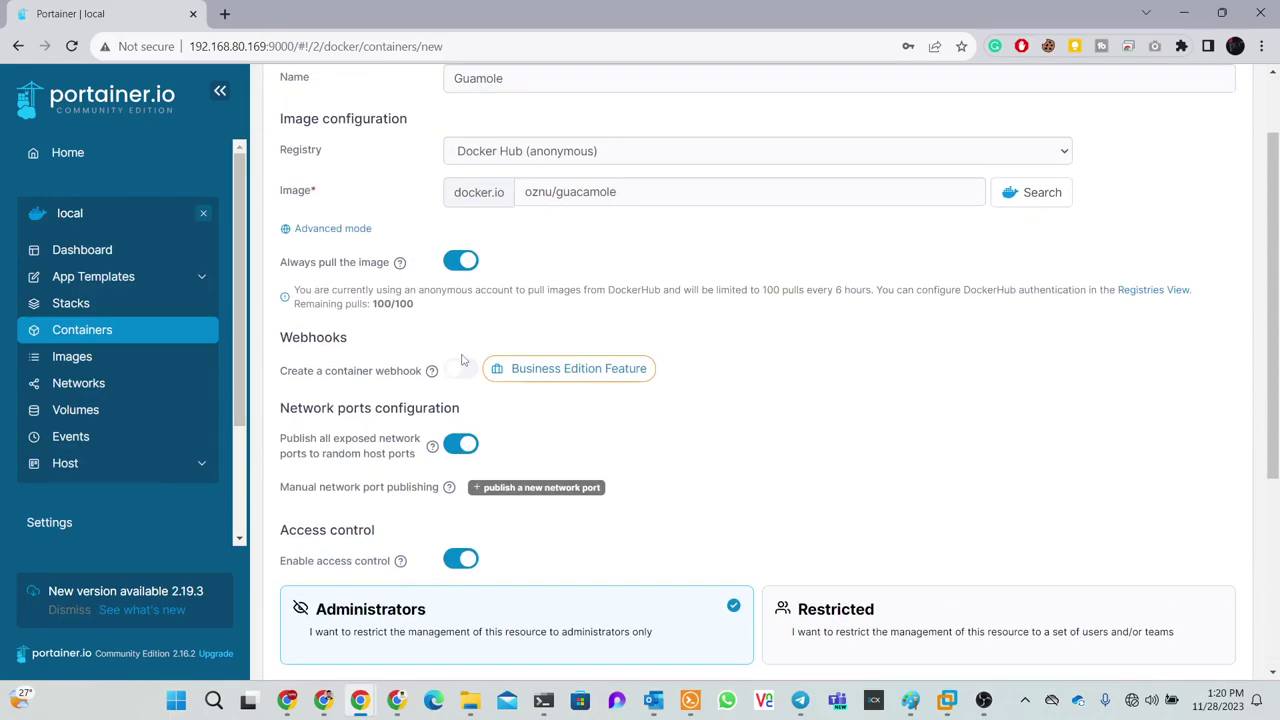
scroll(463, 360, up, 1)
scroll(463, 360, down, 3)
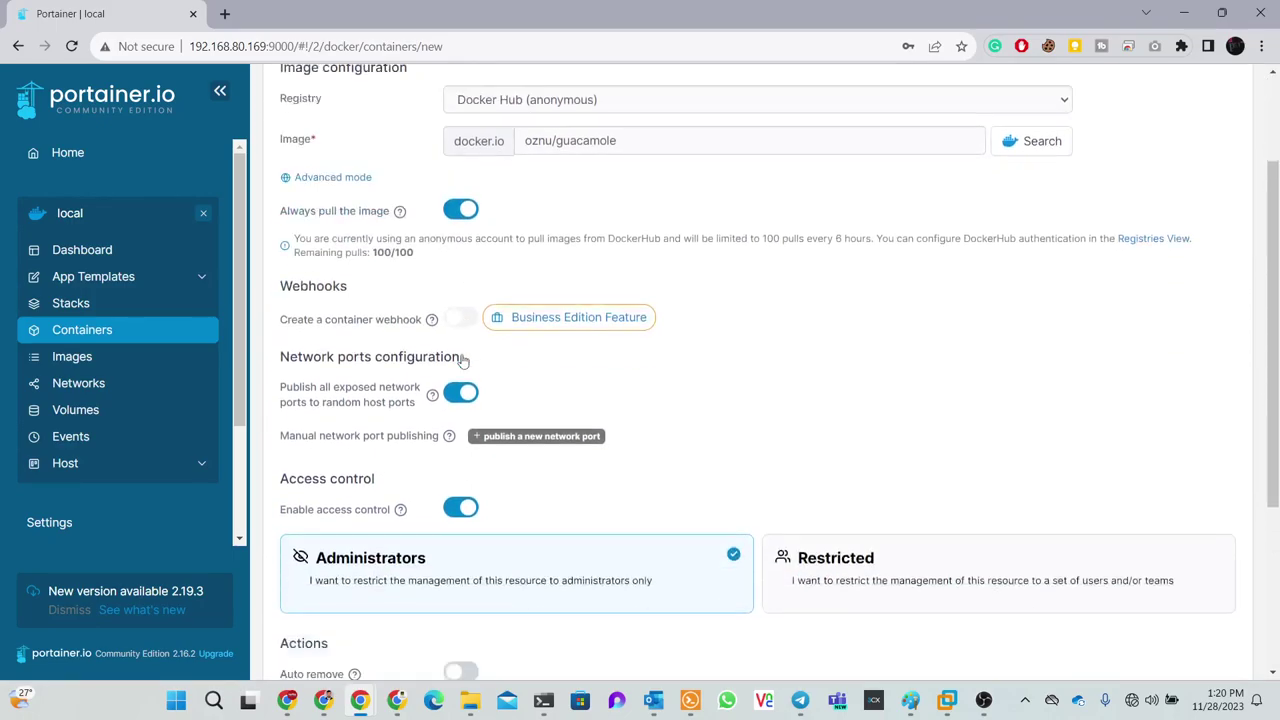
scroll(463, 360, up, 3)
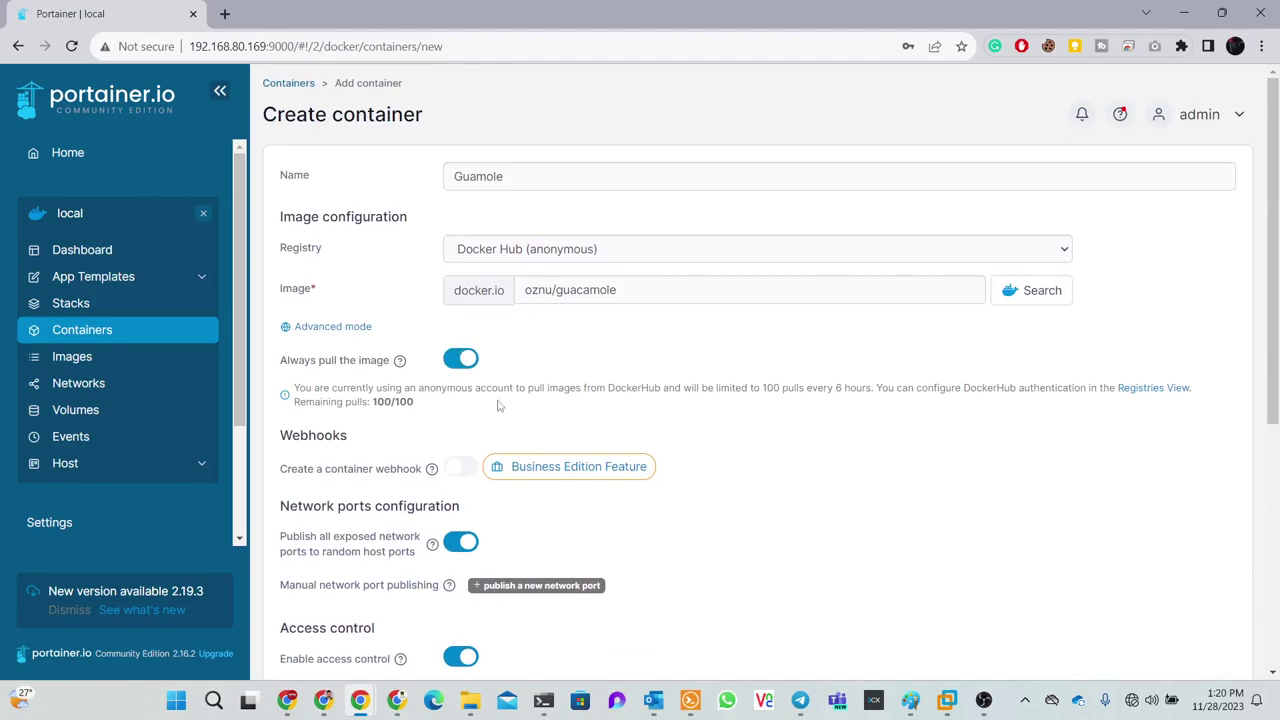
scroll(499, 406, down, 1)
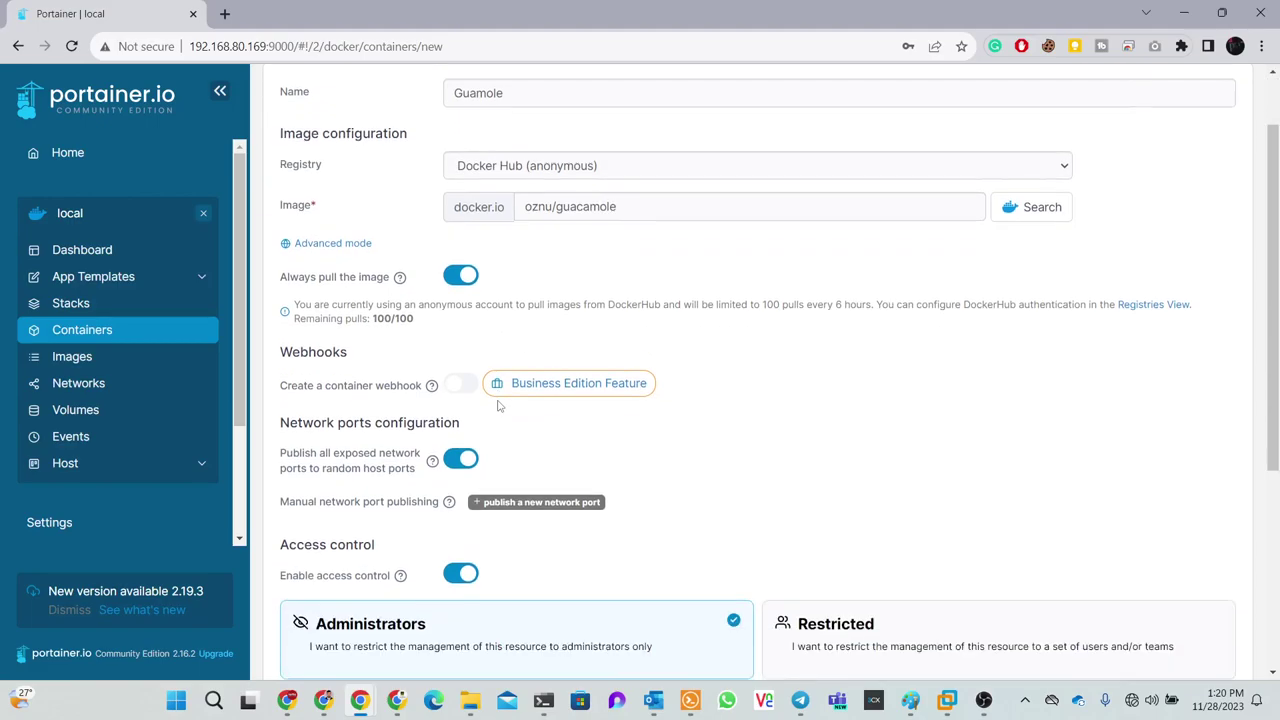
scroll(499, 406, down, 1)
click(465, 385)
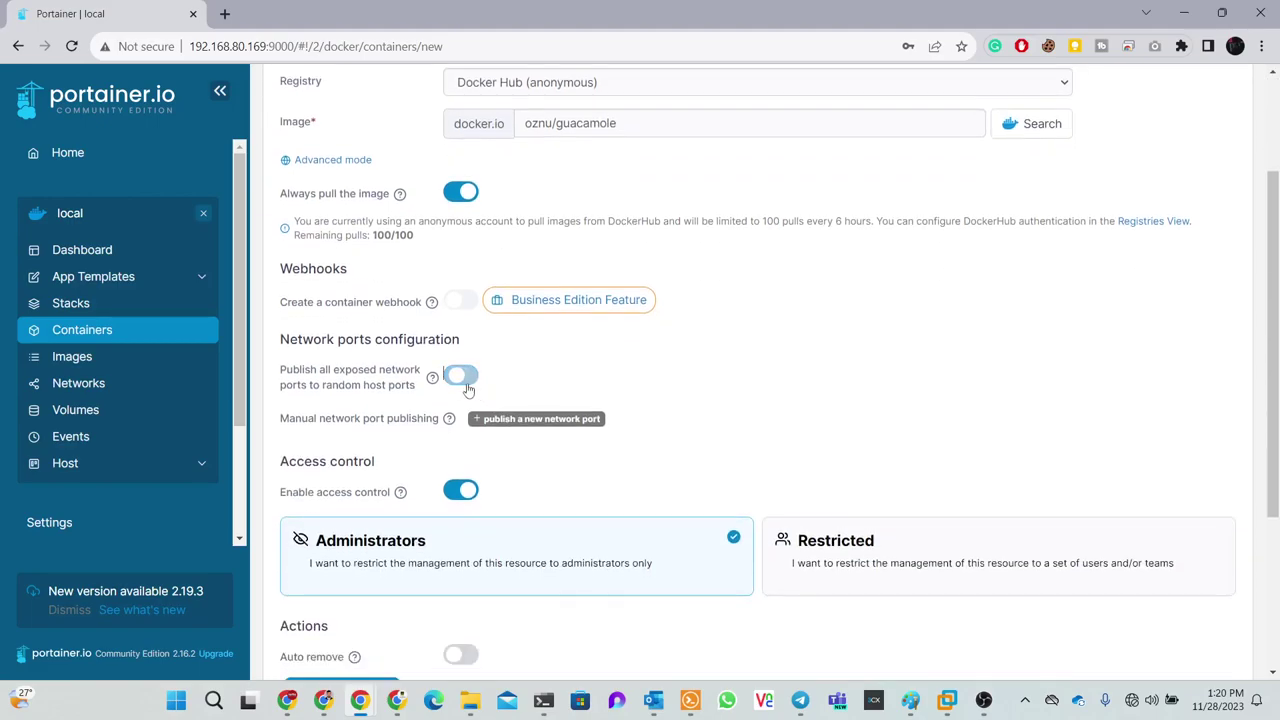
click(466, 388)
click(465, 386)
click(465, 386)
Add a manual TCP port mapping from host port 80 to container port 8080
click(505, 420)
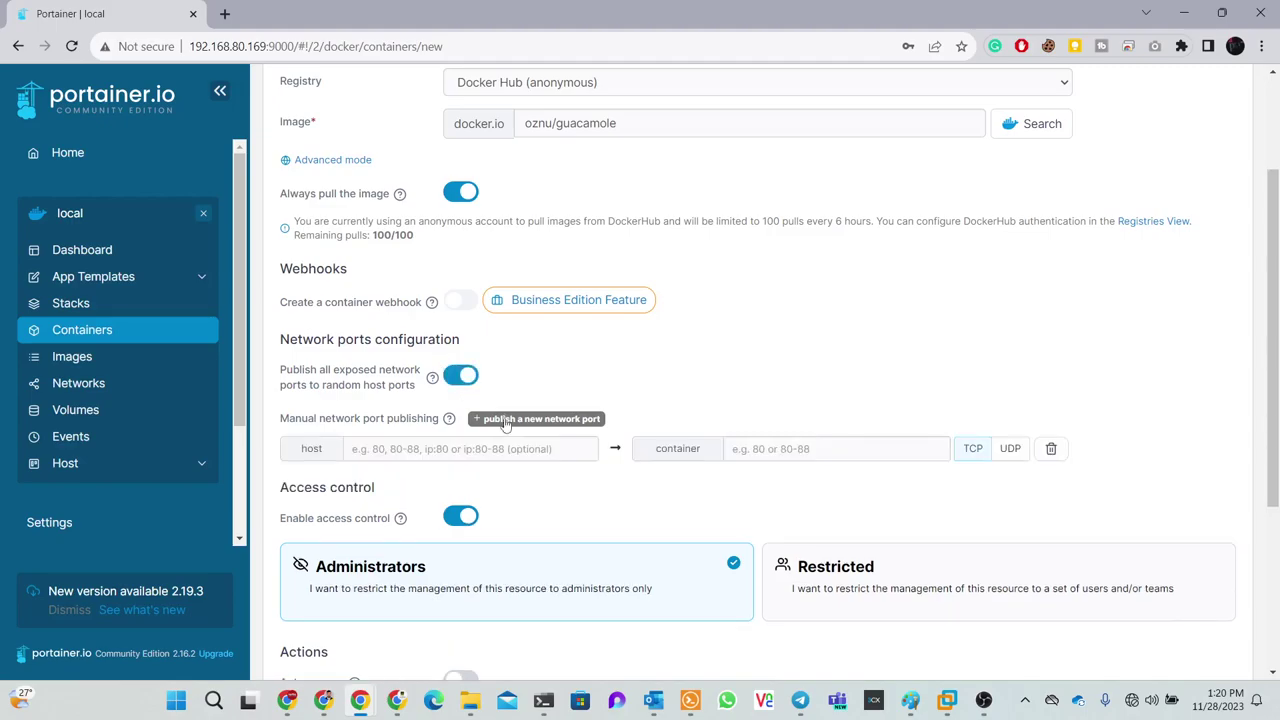
click(464, 448)
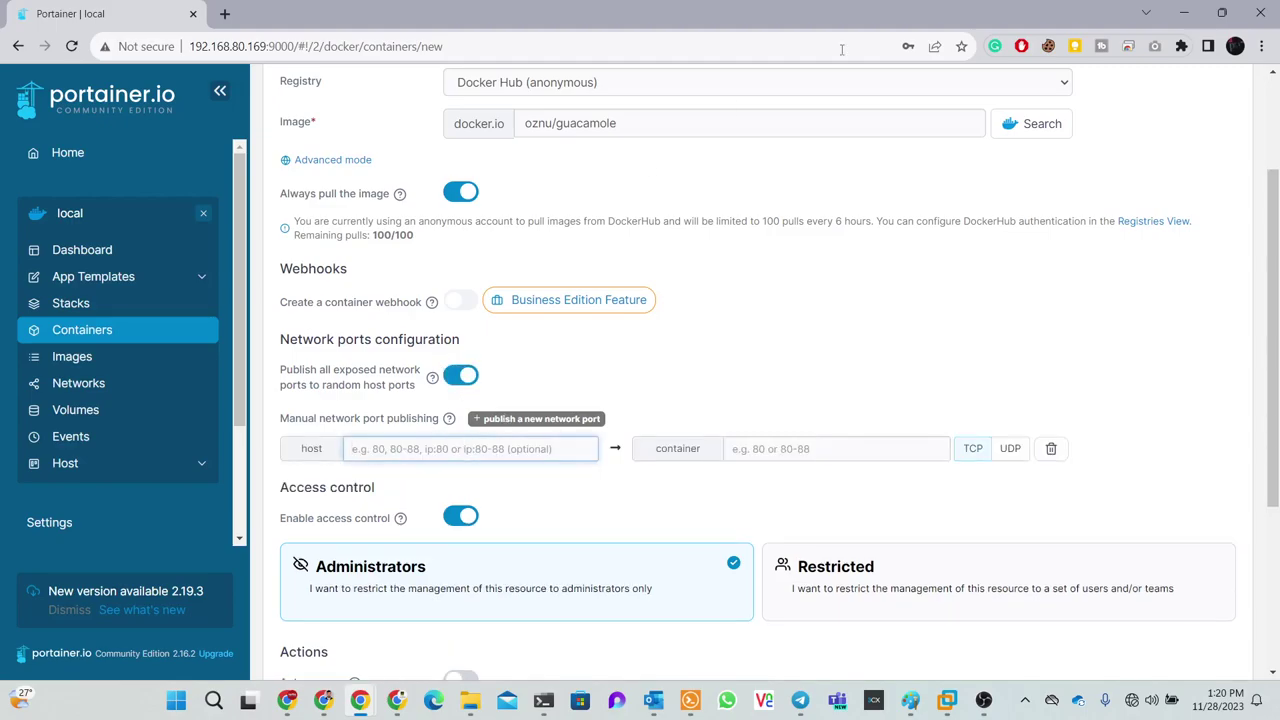
click(1222, 12)
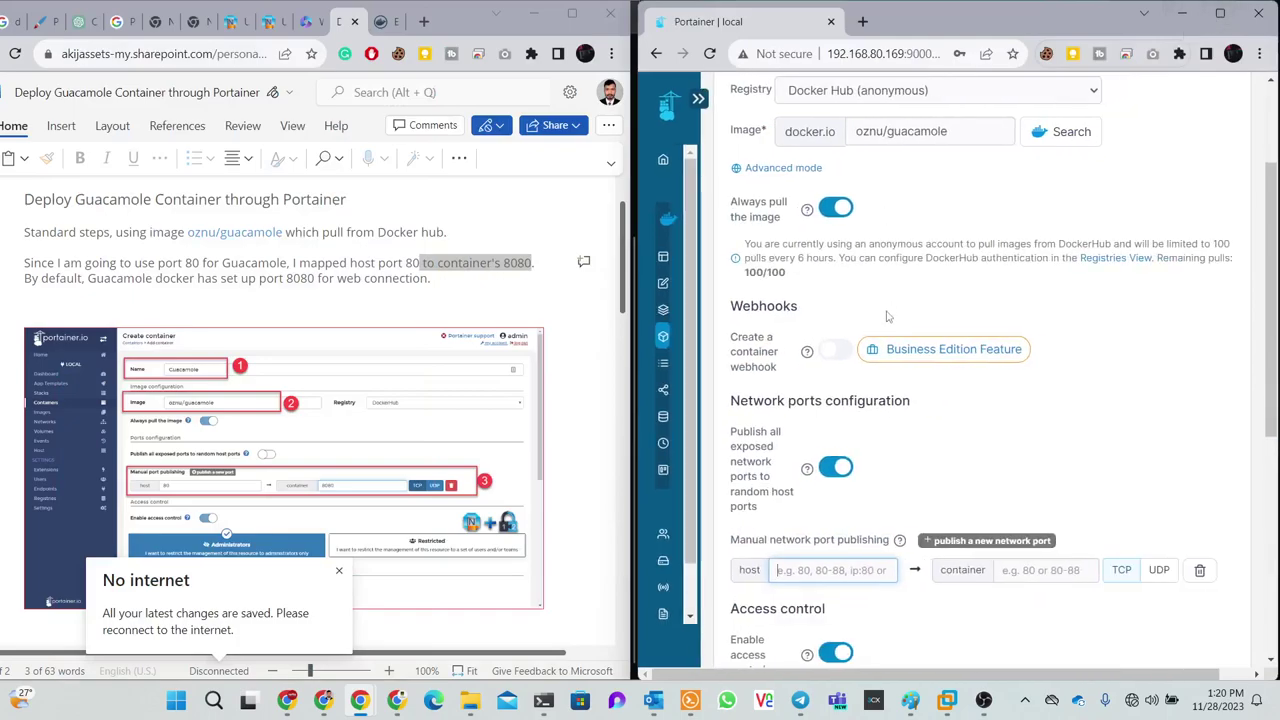
scroll(843, 398, down, 3)
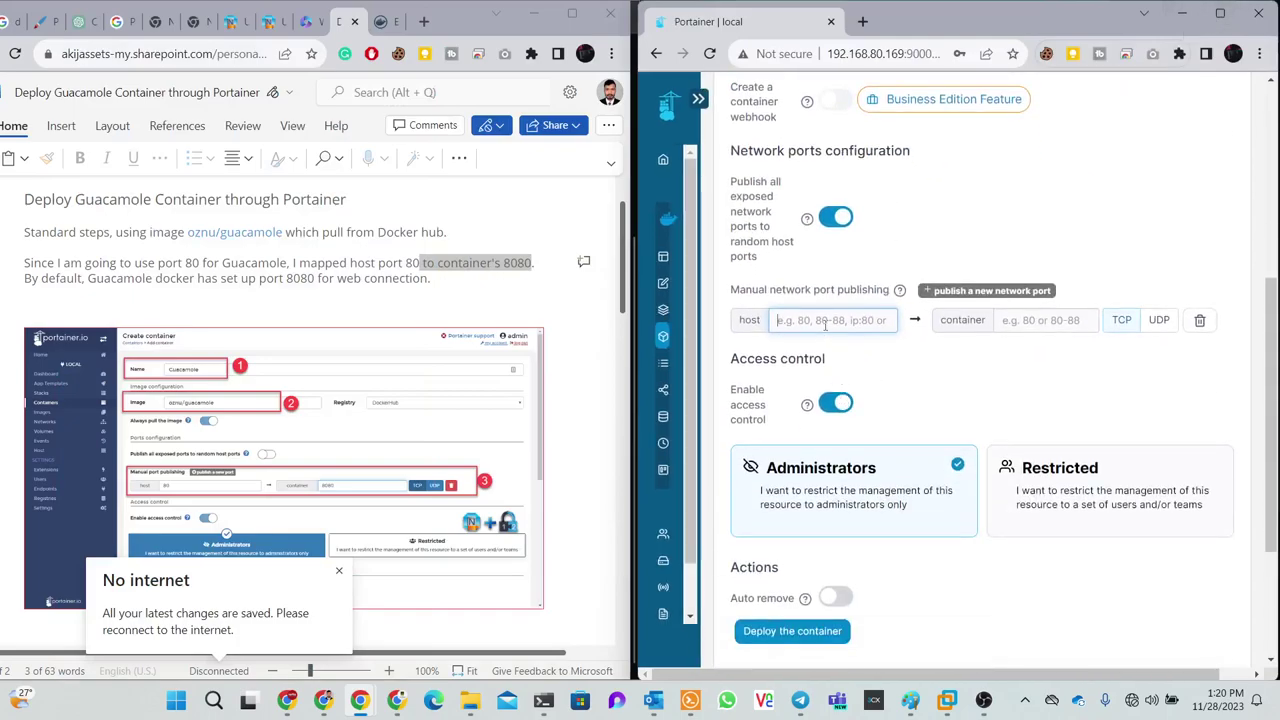
text(80)
click(1008, 322)
text(80)
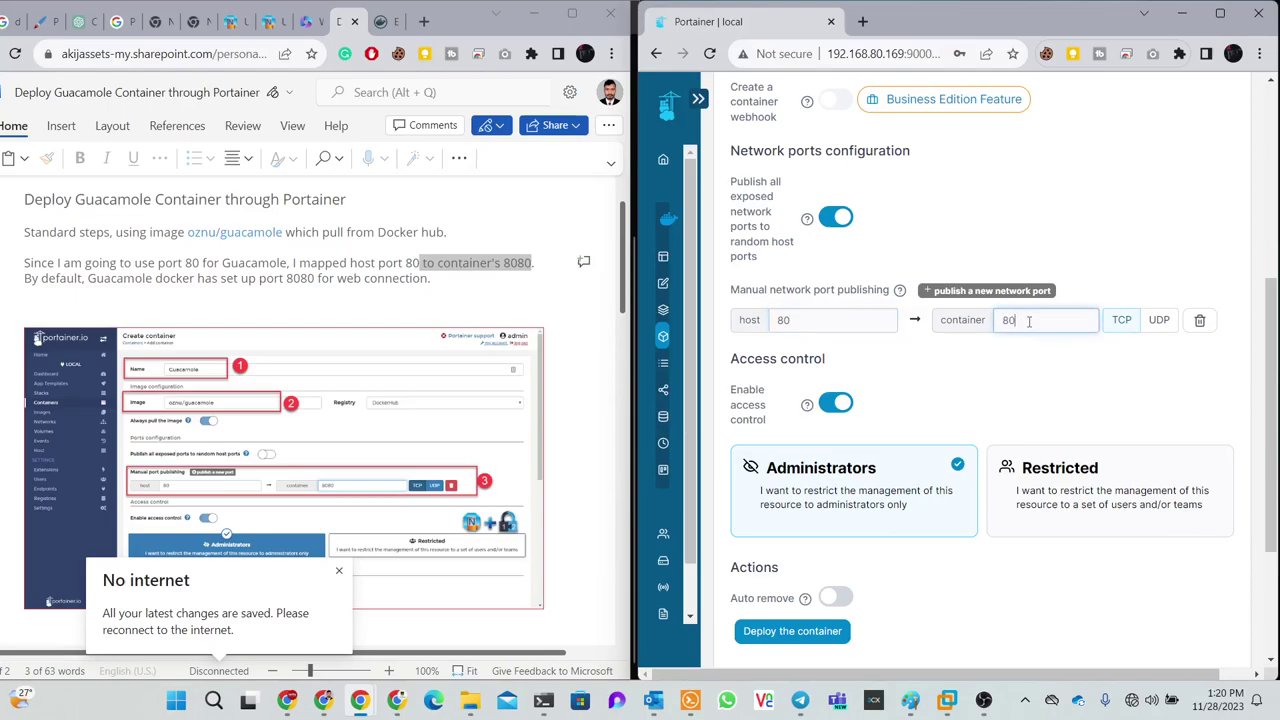
click(1119, 328)
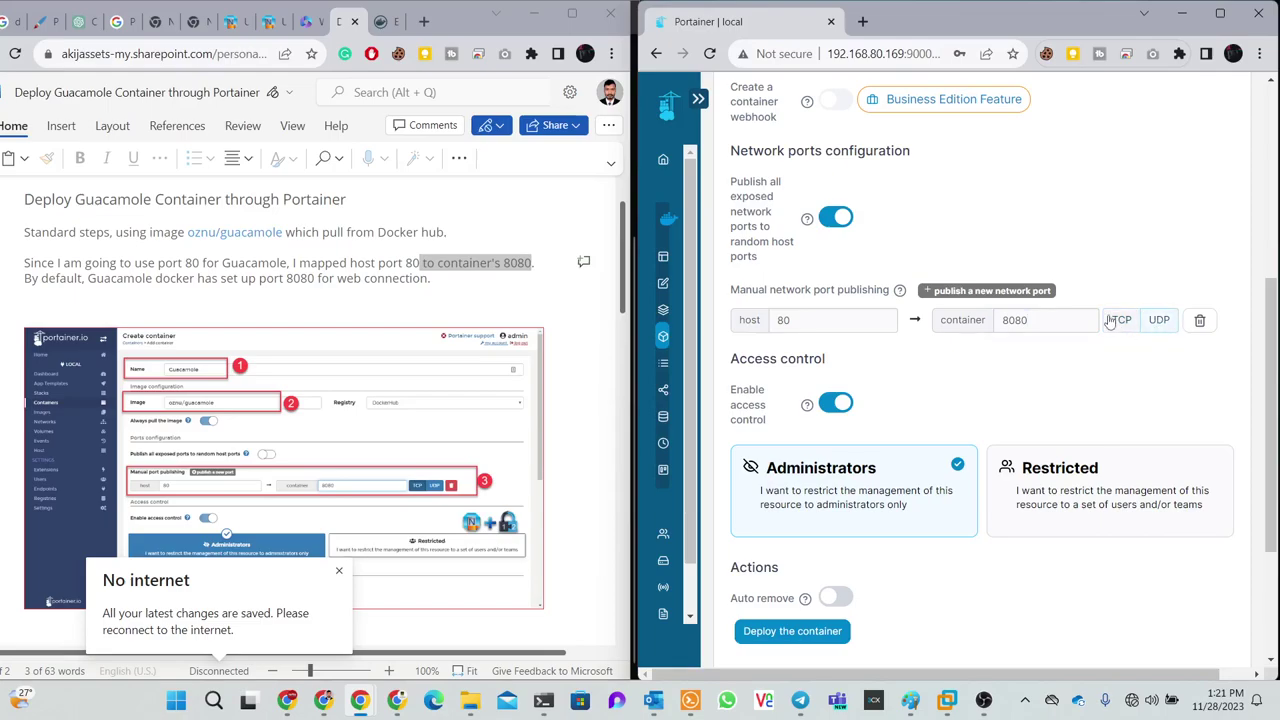
Consult the guide's second screenshot and set the container's restart policy to Always
scroll(1122, 360, down, 2)
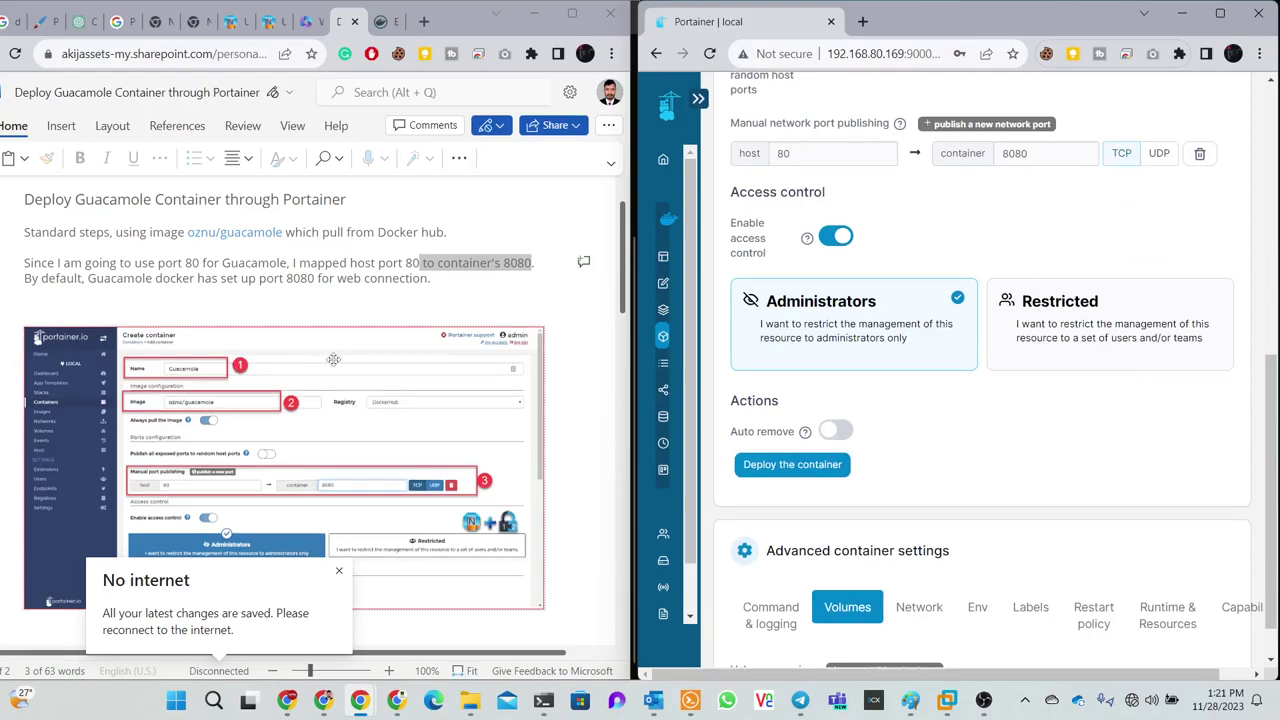
scroll(353, 351, down, 3)
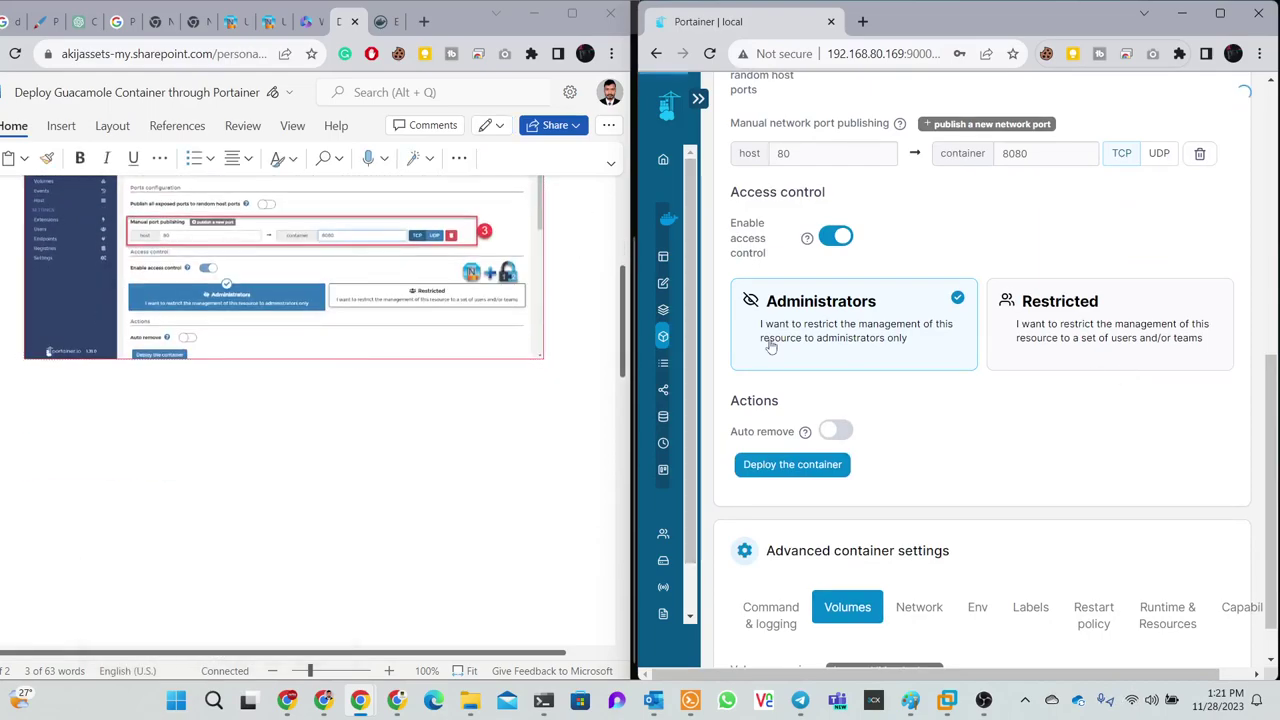
scroll(768, 340, down, 1)
scroll(473, 350, down, 2)
scroll(473, 350, up, 4)
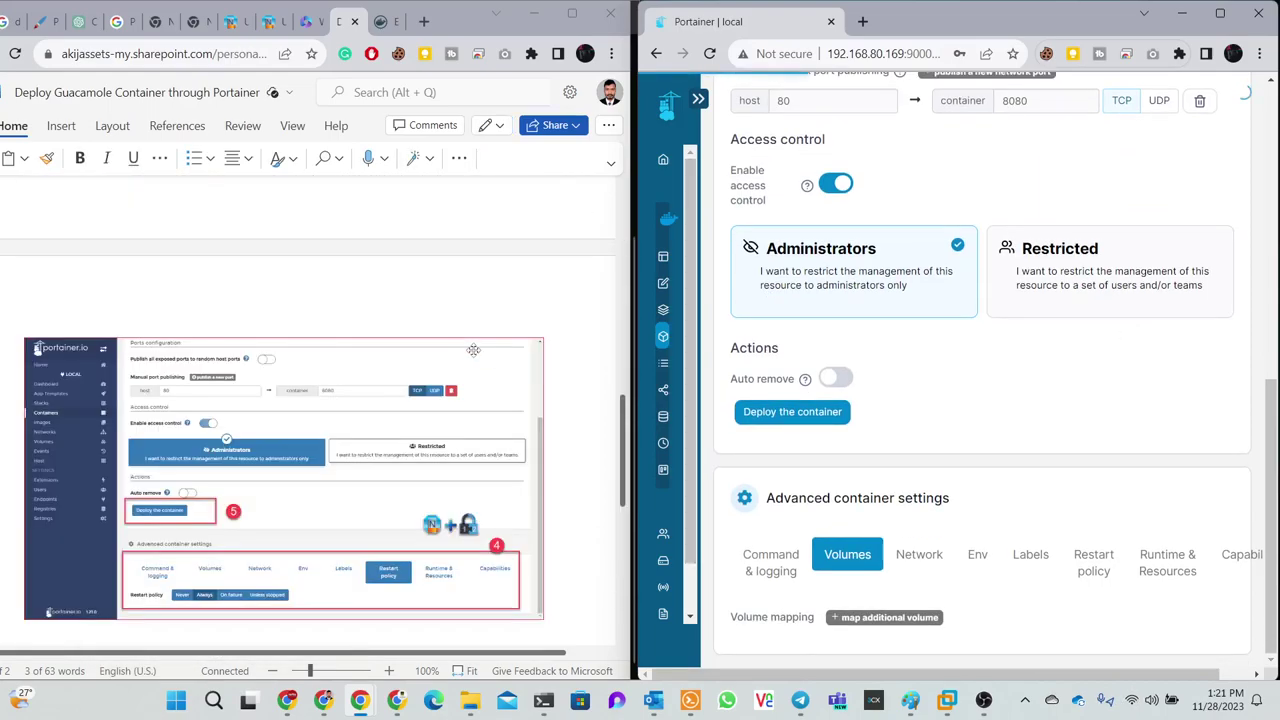
scroll(473, 350, down, 2)
scroll(470, 355, down, 1)
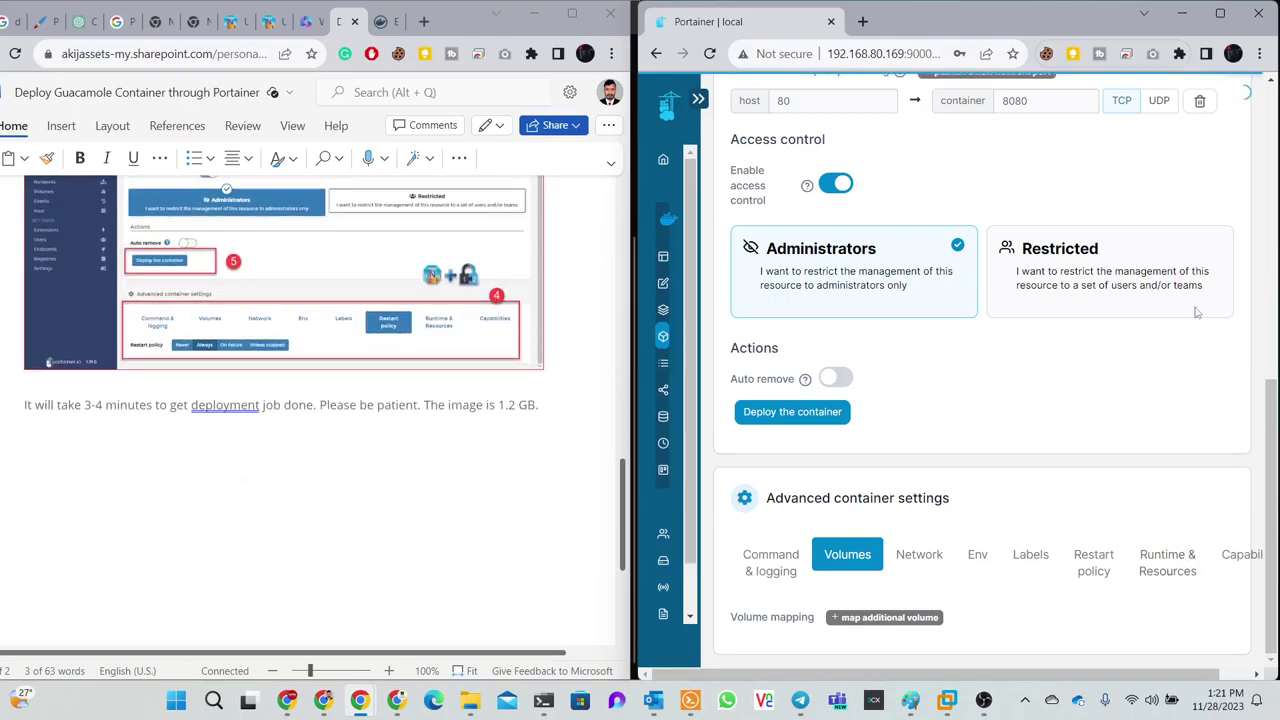
click(1220, 13)
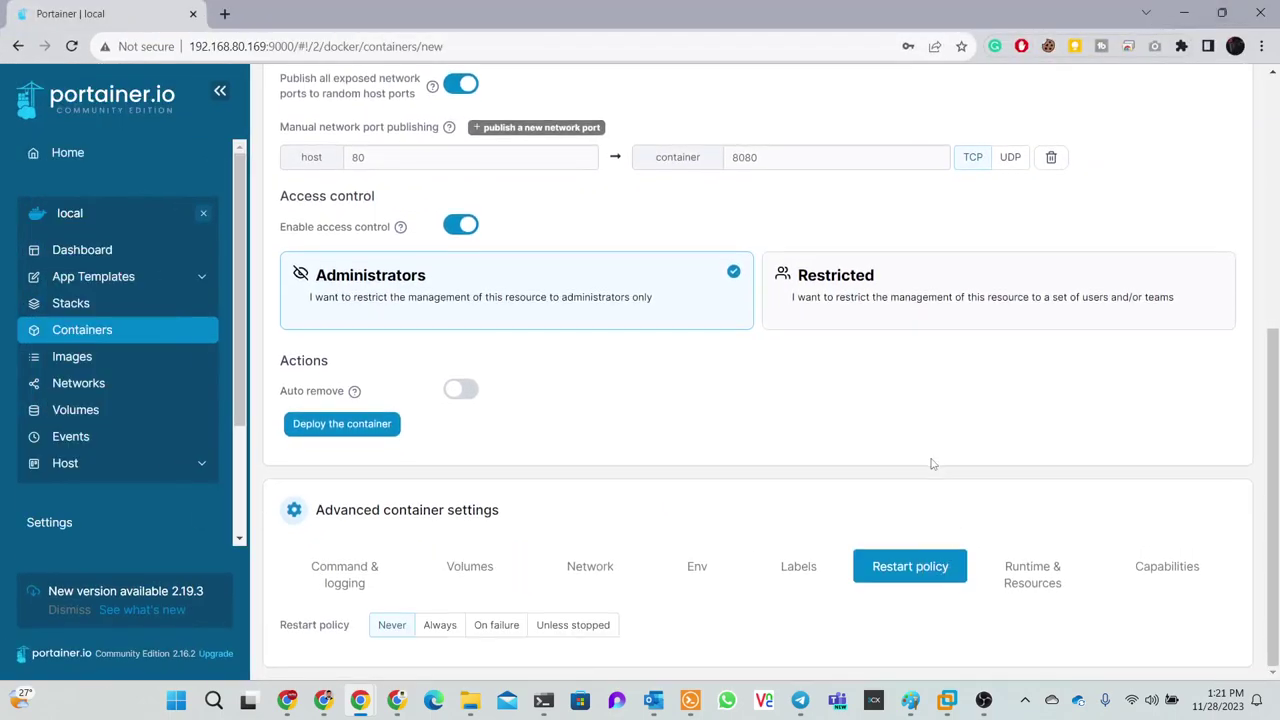
click(440, 628)
Review the container's network, labels, restart policy, and command and logging settings along with its main configuration
click(600, 577)
scroll(610, 500, down, 4)
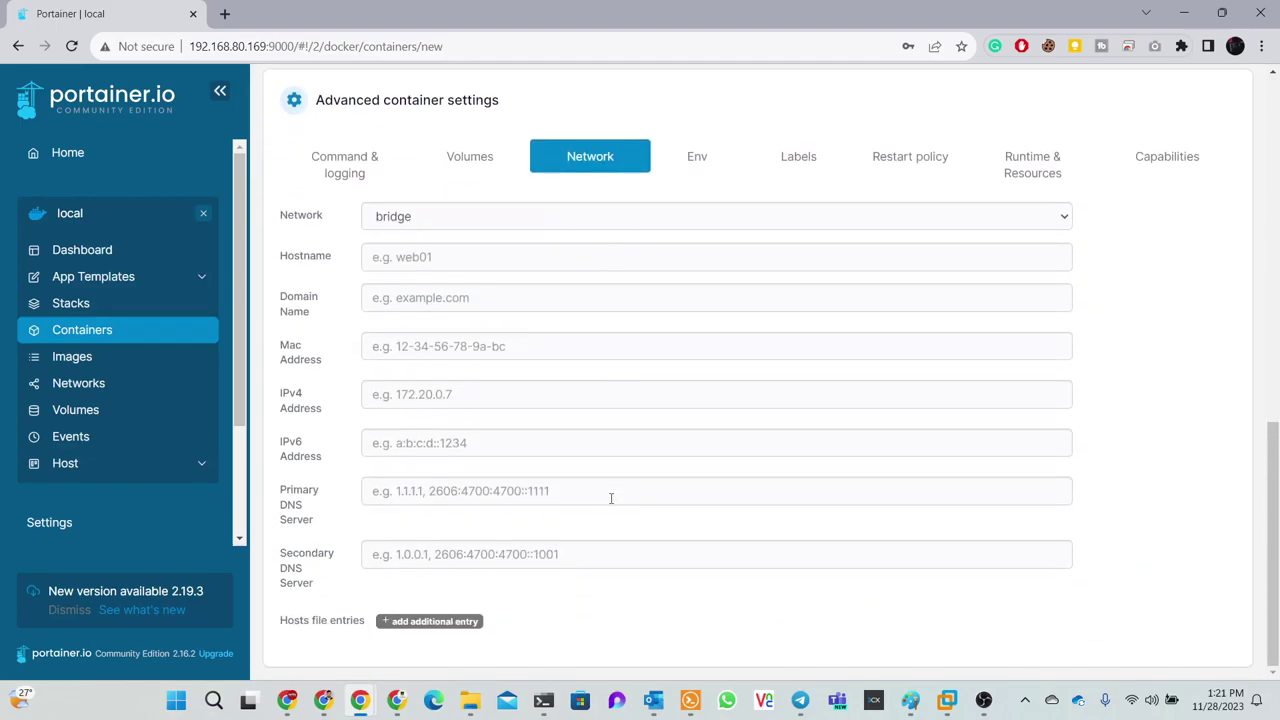
scroll(612, 497, up, 4)
scroll(610, 497, down, 2)
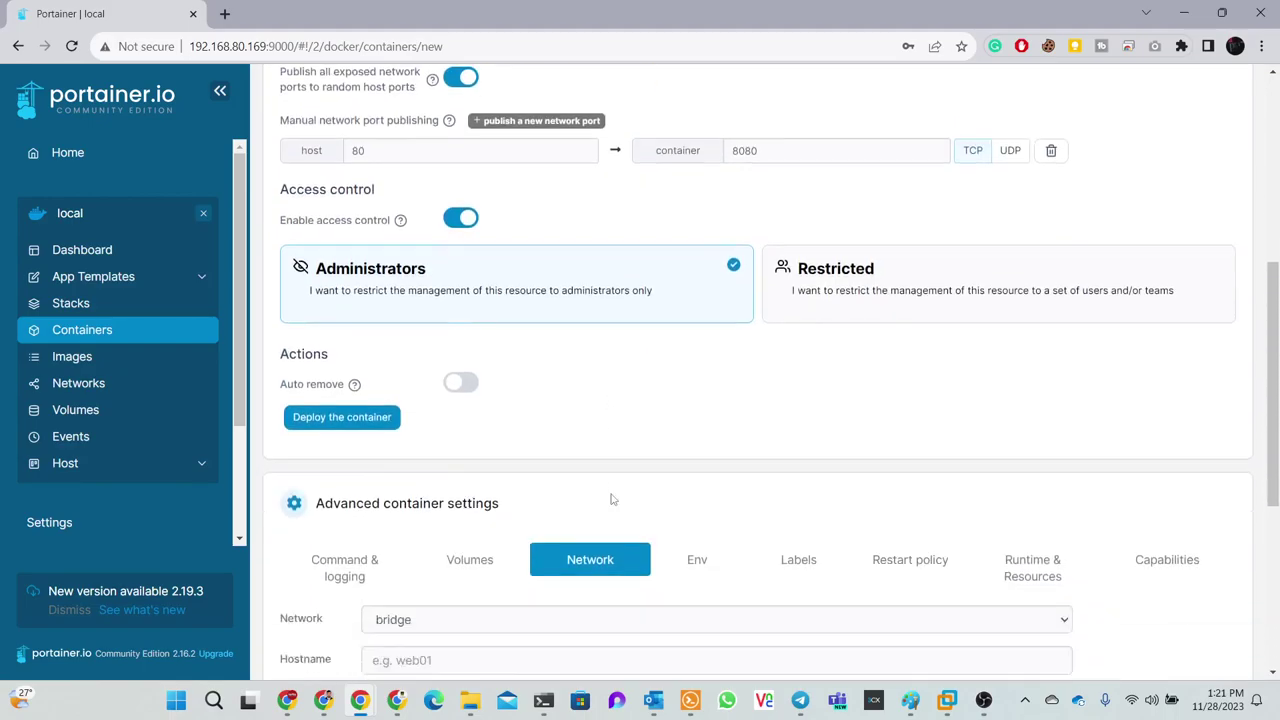
click(797, 413)
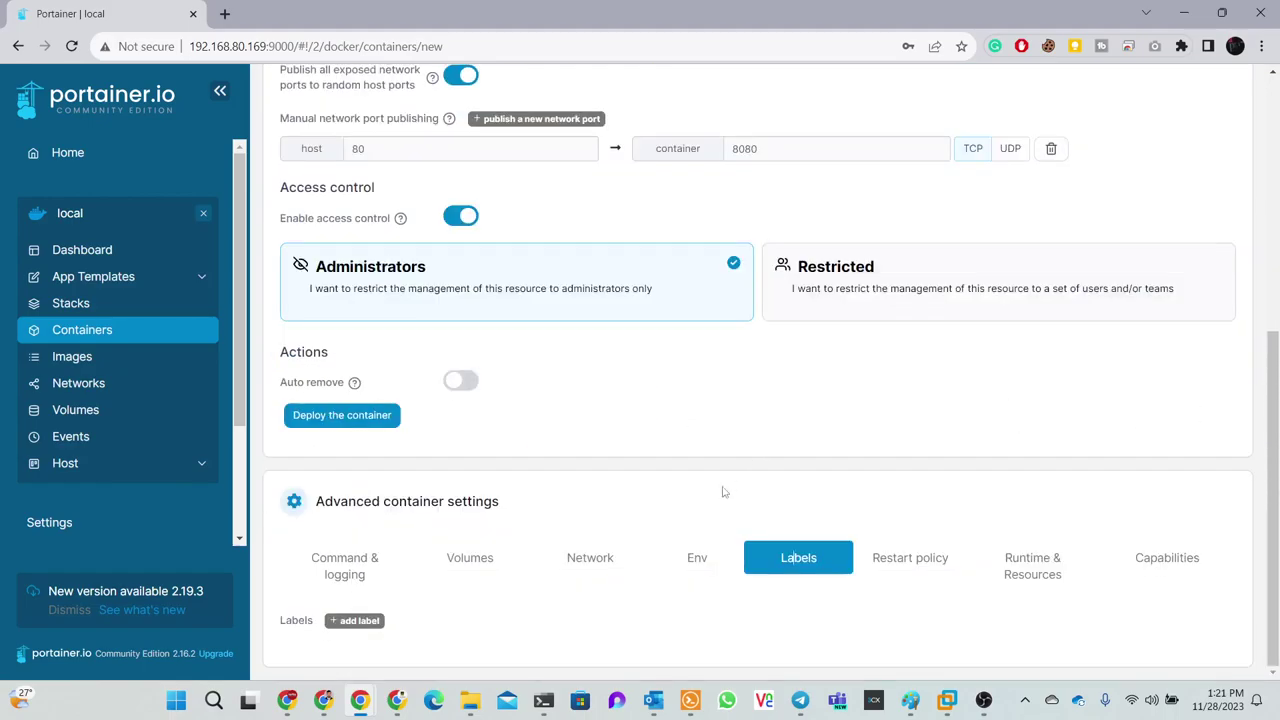
click(912, 555)
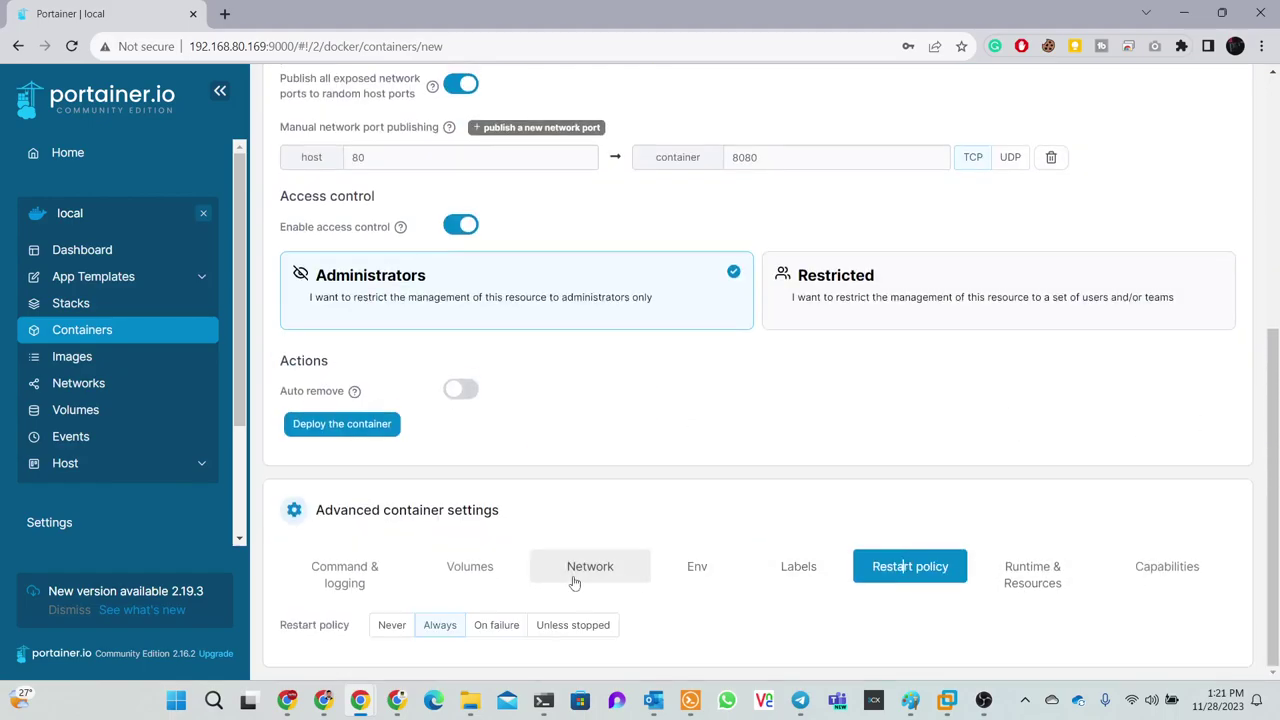
click(360, 572)
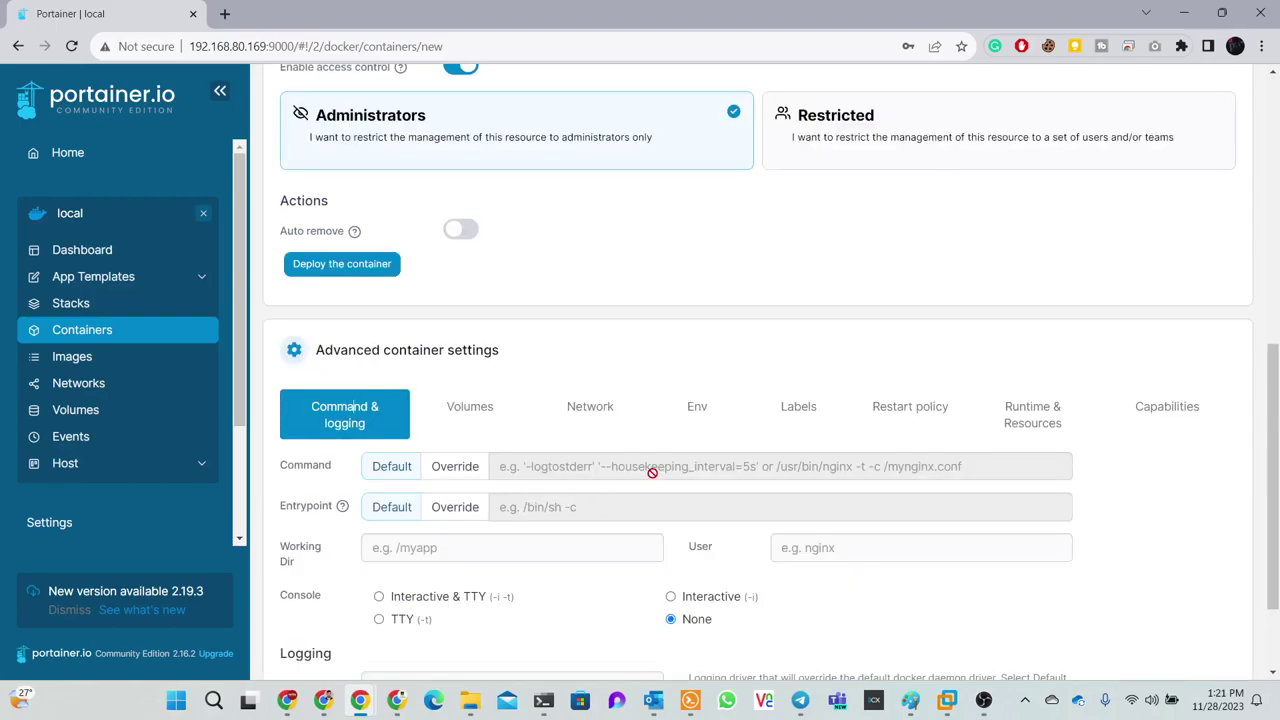
scroll(655, 477, up, 3)
scroll(653, 478, up, 3)
scroll(653, 477, up, 3)
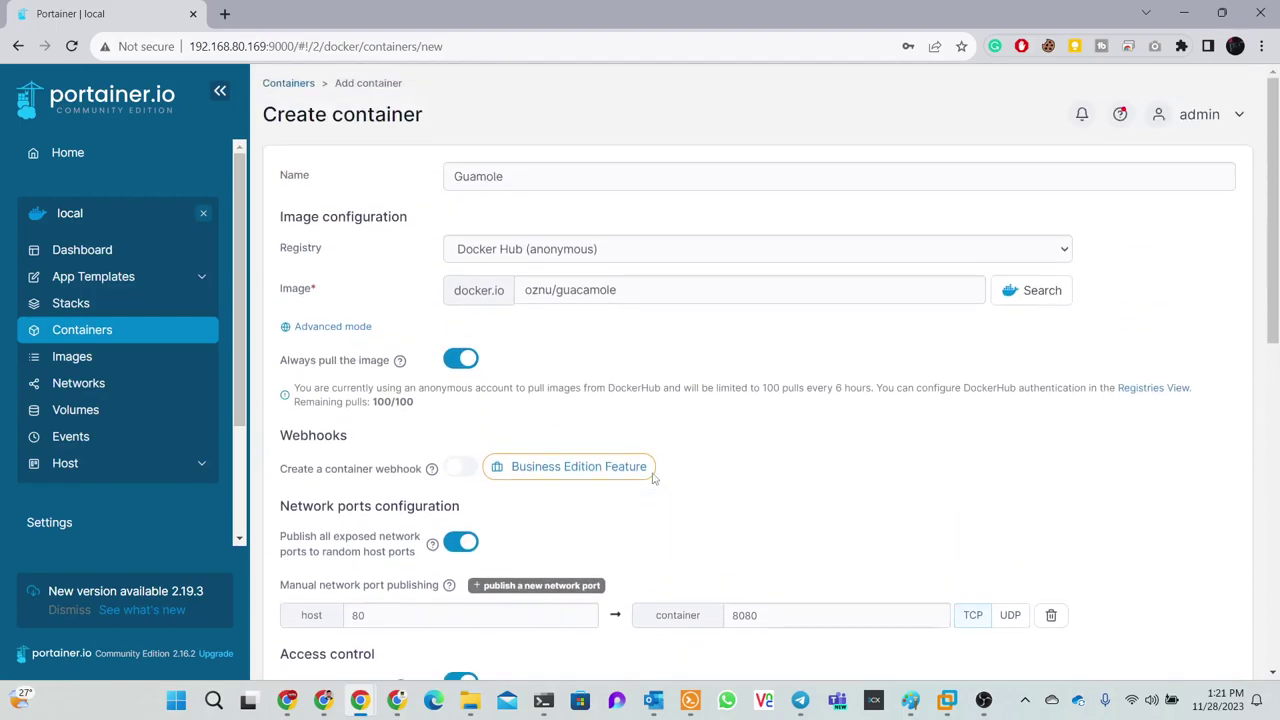
Check the container form once more from name to advanced settings and deploy the container
click(1222, 13)
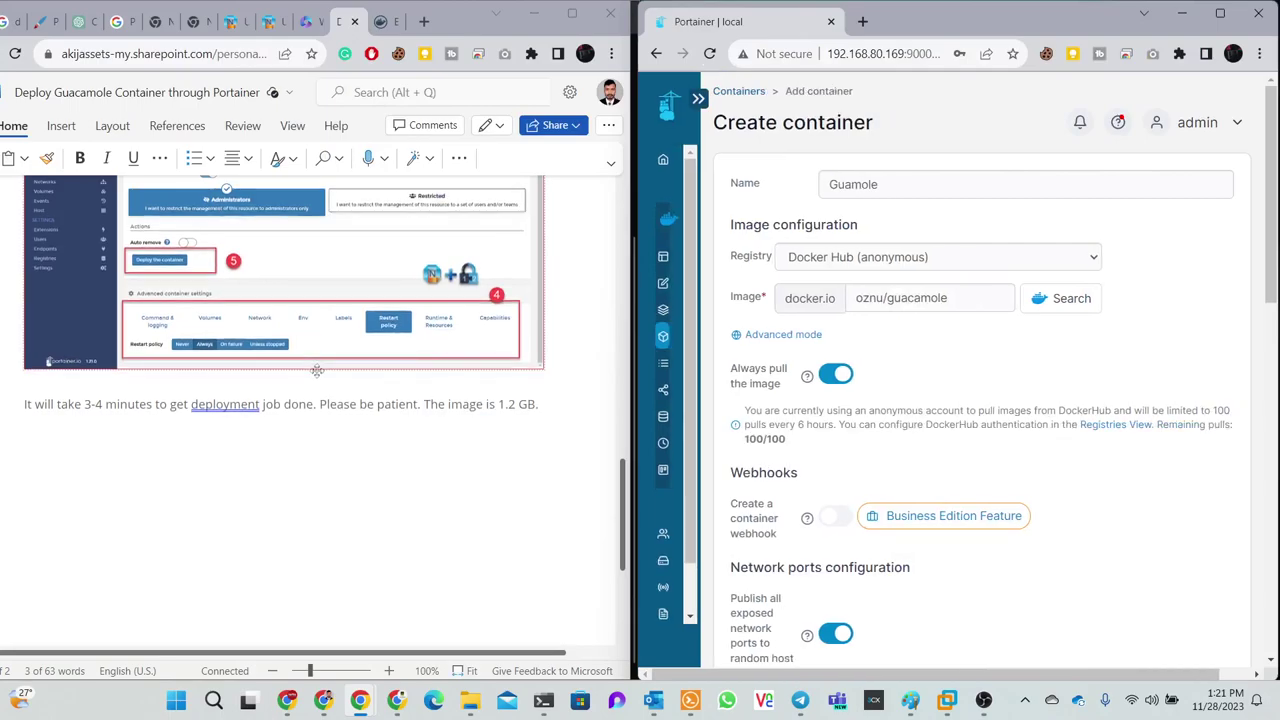
click(1220, 13)
scroll(668, 331, down, 3)
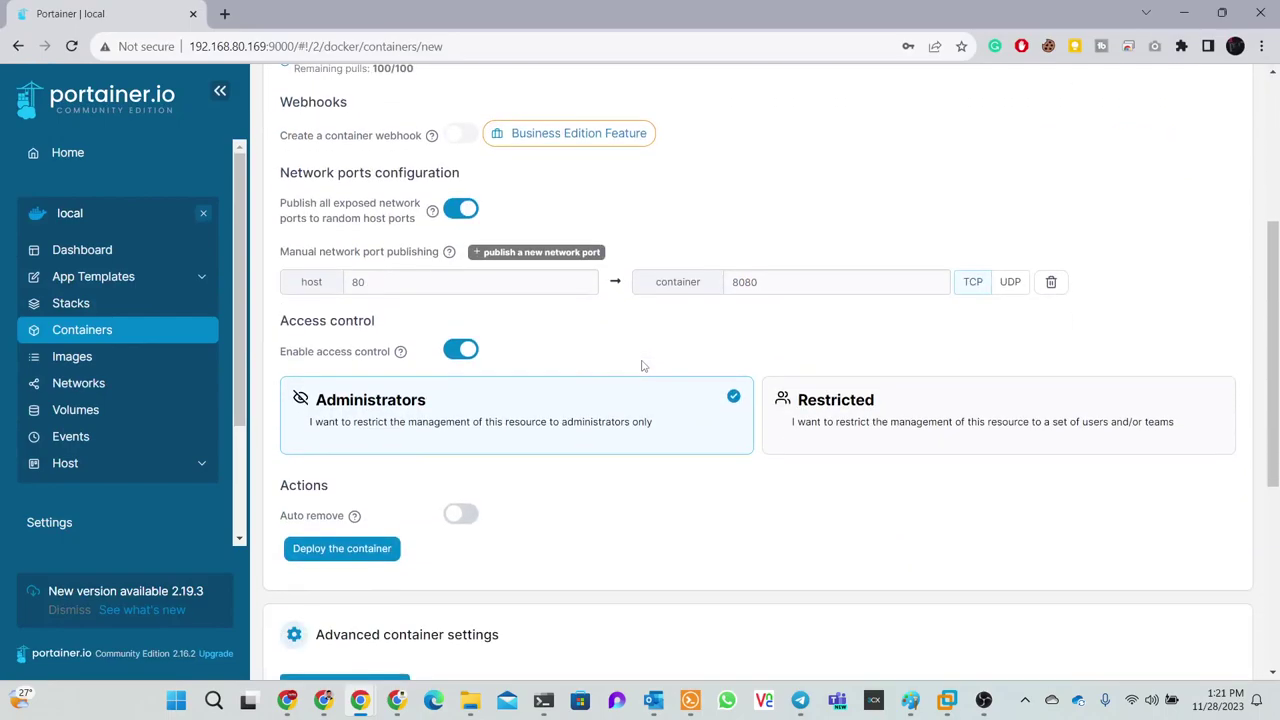
scroll(643, 366, down, 4)
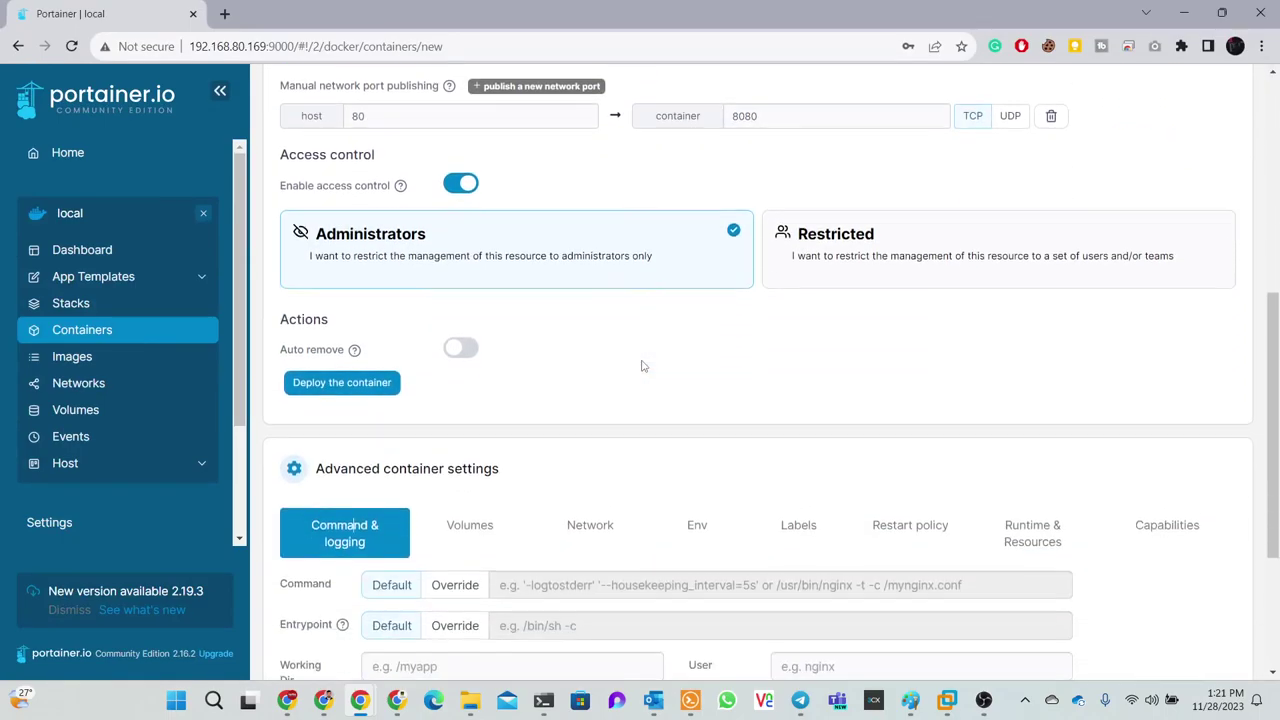
scroll(640, 366, up, 3)
scroll(658, 364, up, 5)
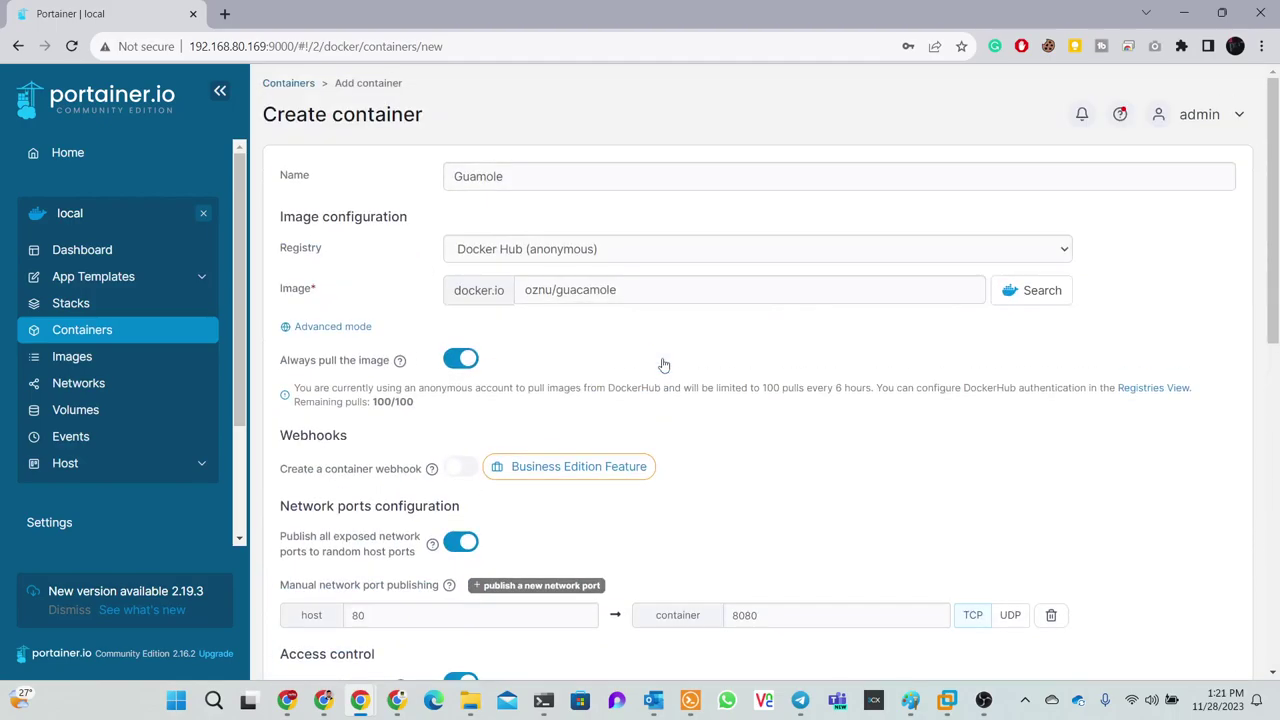
scroll(785, 346, down, 6)
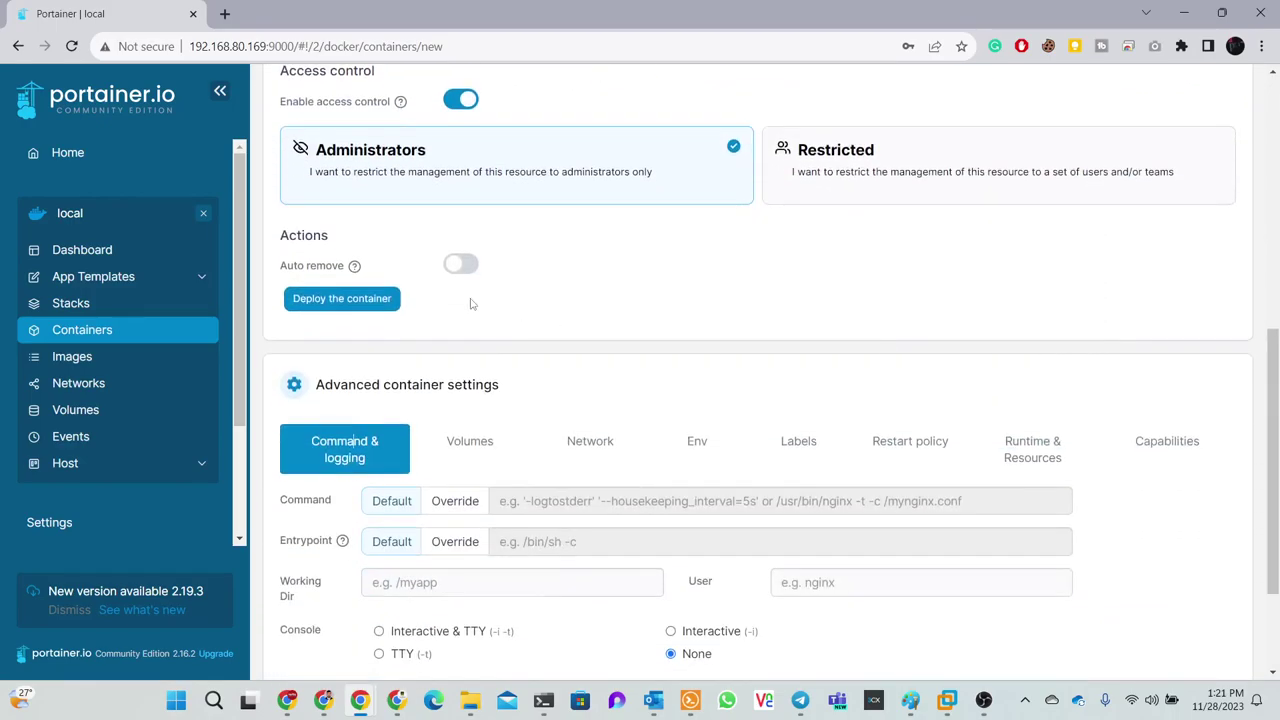
scroll(472, 303, down, 2)
scroll(474, 303, up, 1)
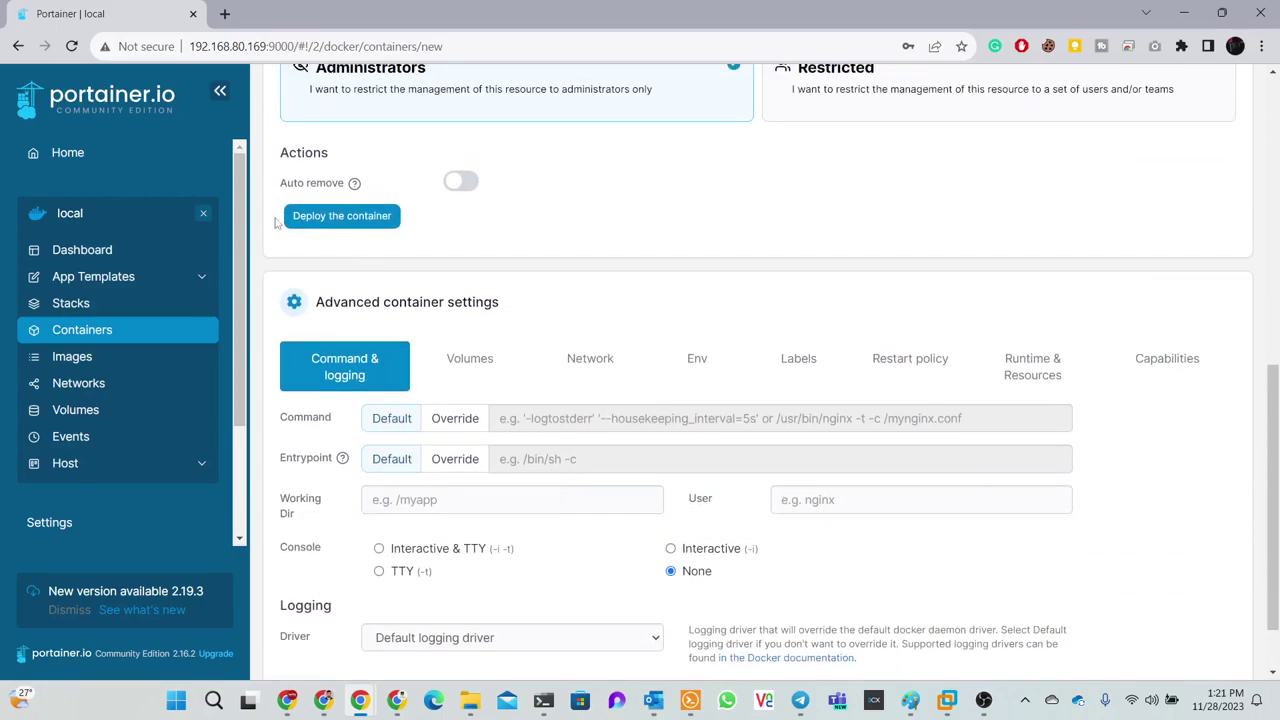
click(323, 229)
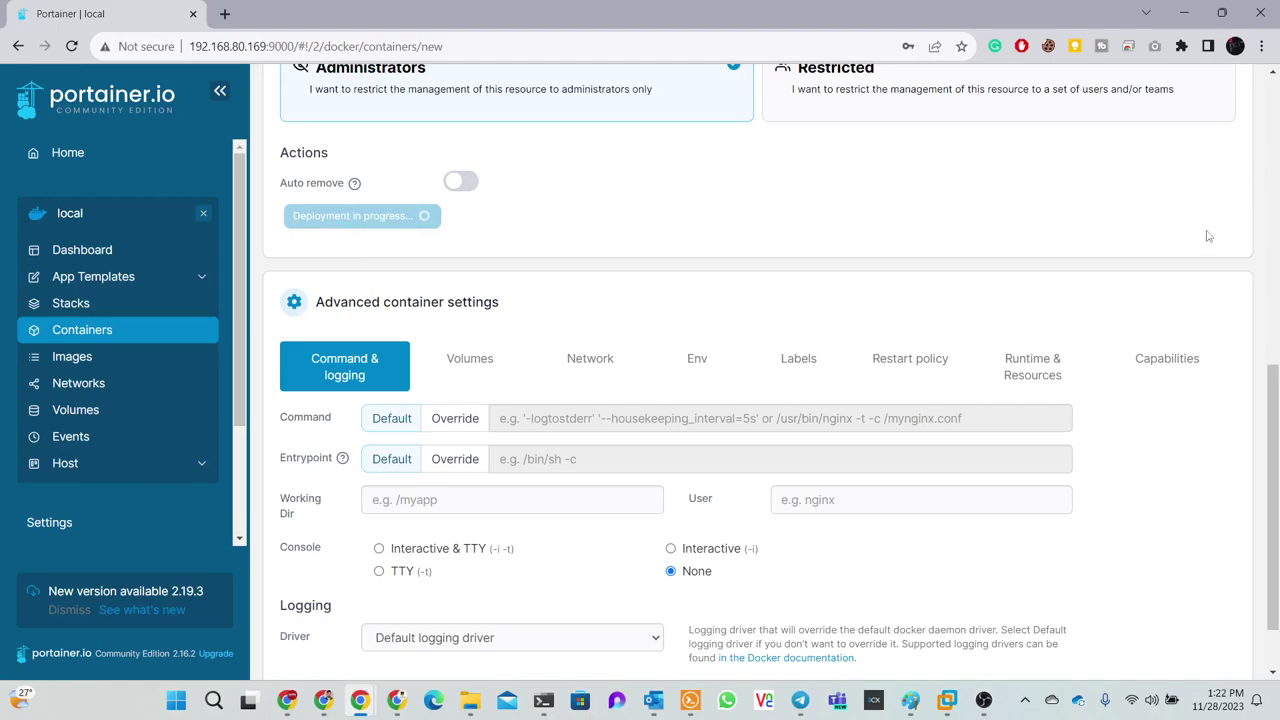
scroll(970, 297, down, 1)
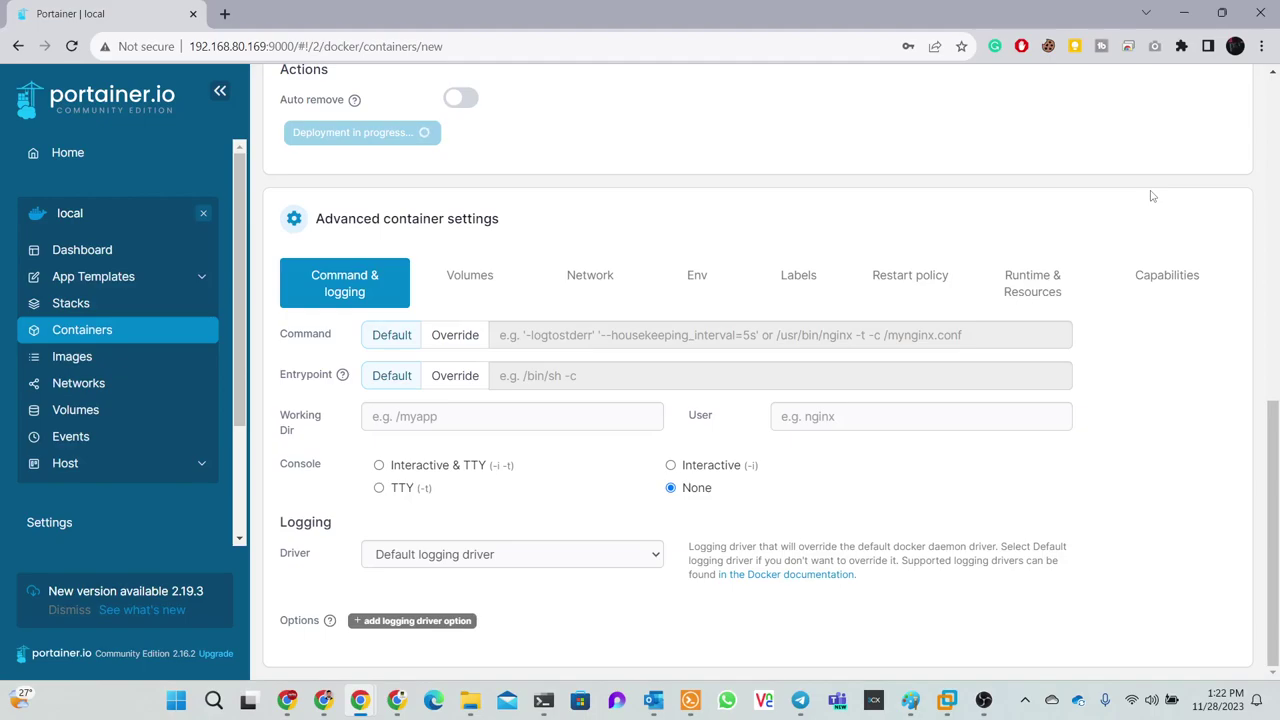
Place Portainer beside the Word guide, maximize the guide, and read its deployment screenshot and closing note
mouse_move(1224, 20)
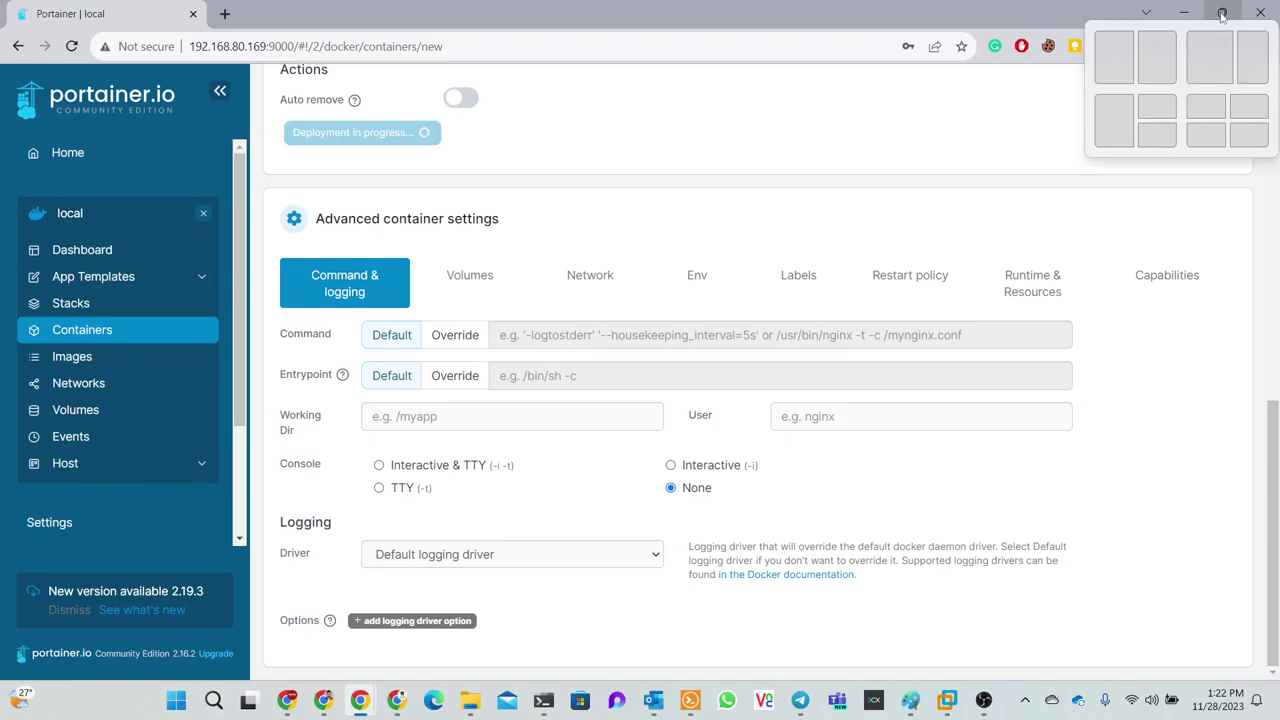
click(1157, 57)
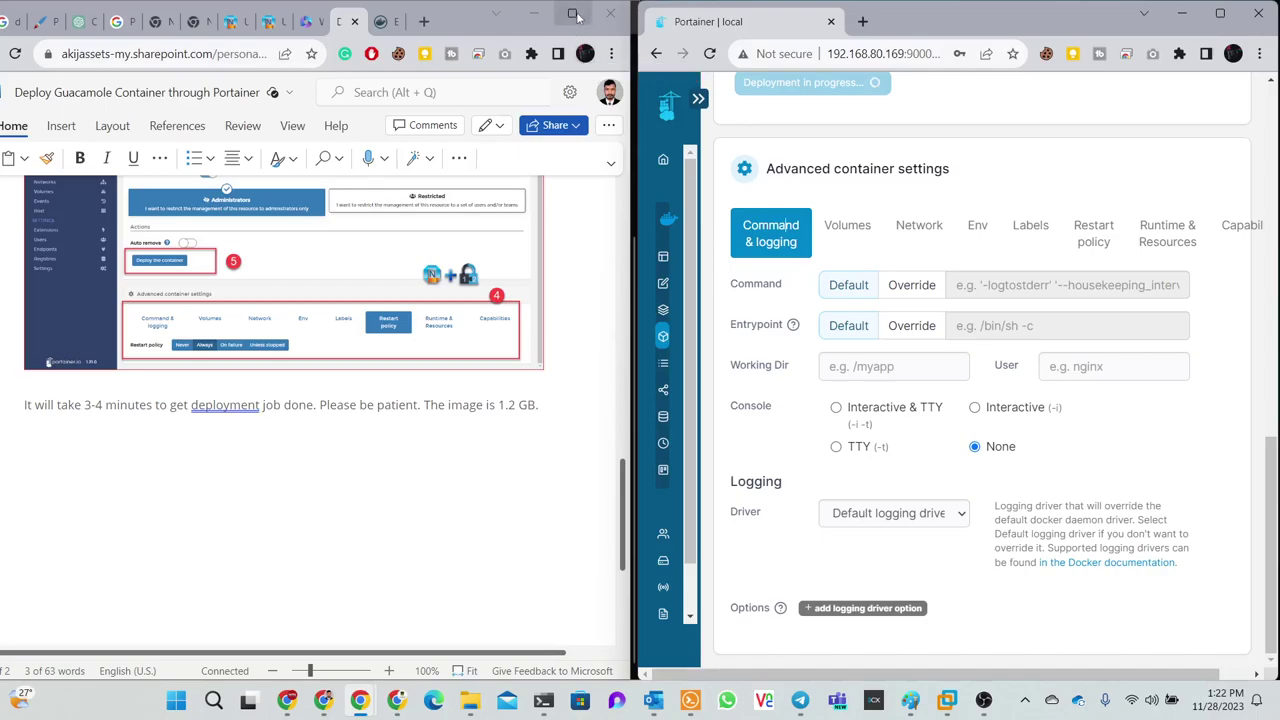
click(572, 13)
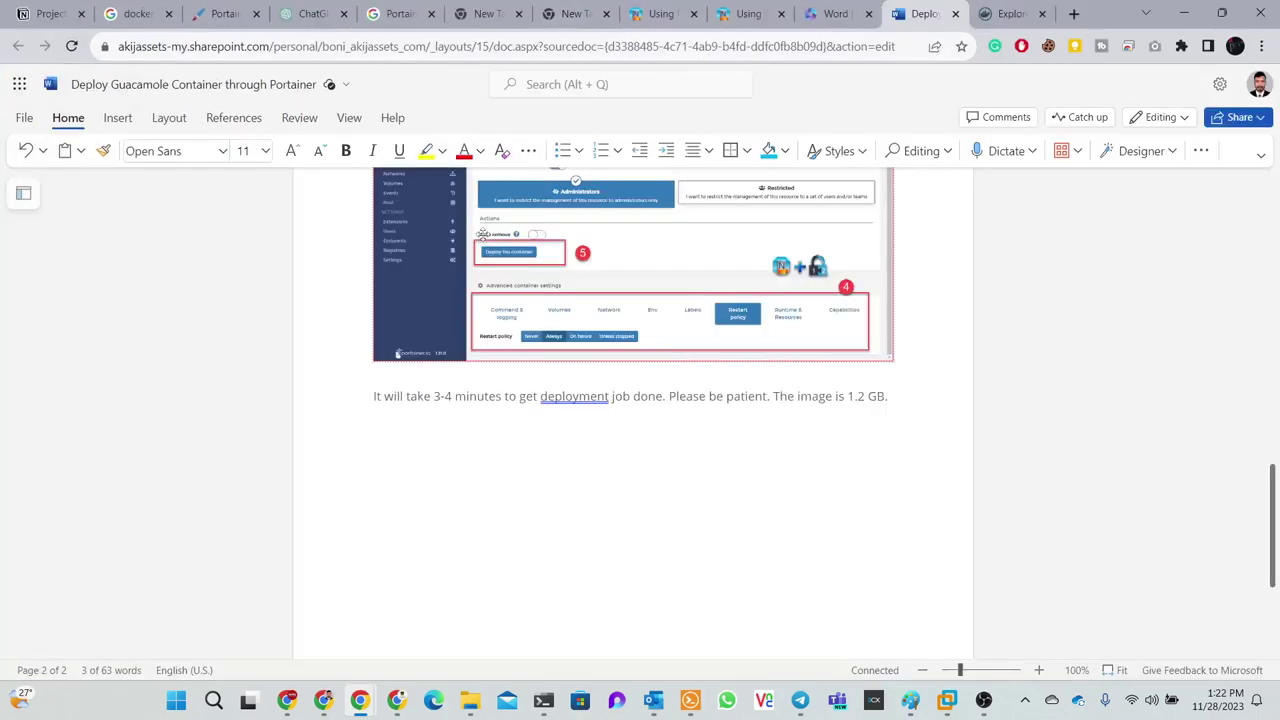
scroll(535, 272, down, 5)
scroll(536, 272, up, 4)
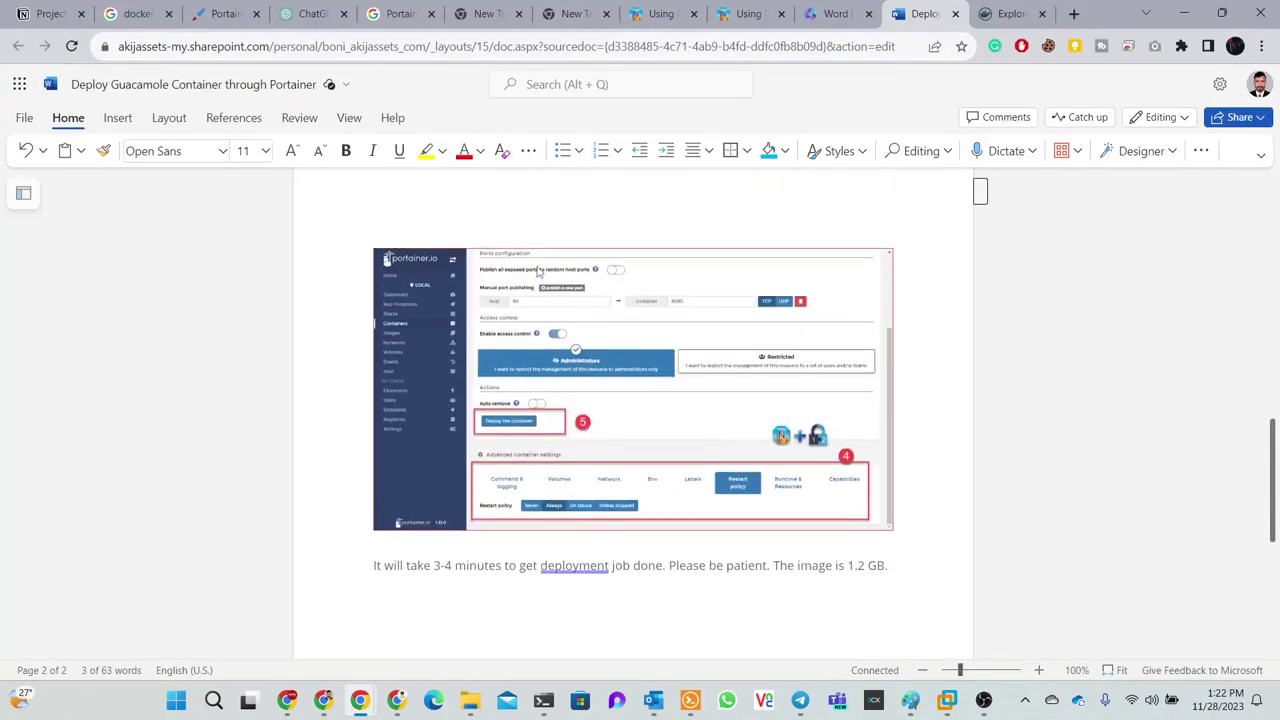
Look over the guide's deployment screenshot once more and review the remaining tasks in the Notion project plan
scroll(537, 271, down, 3)
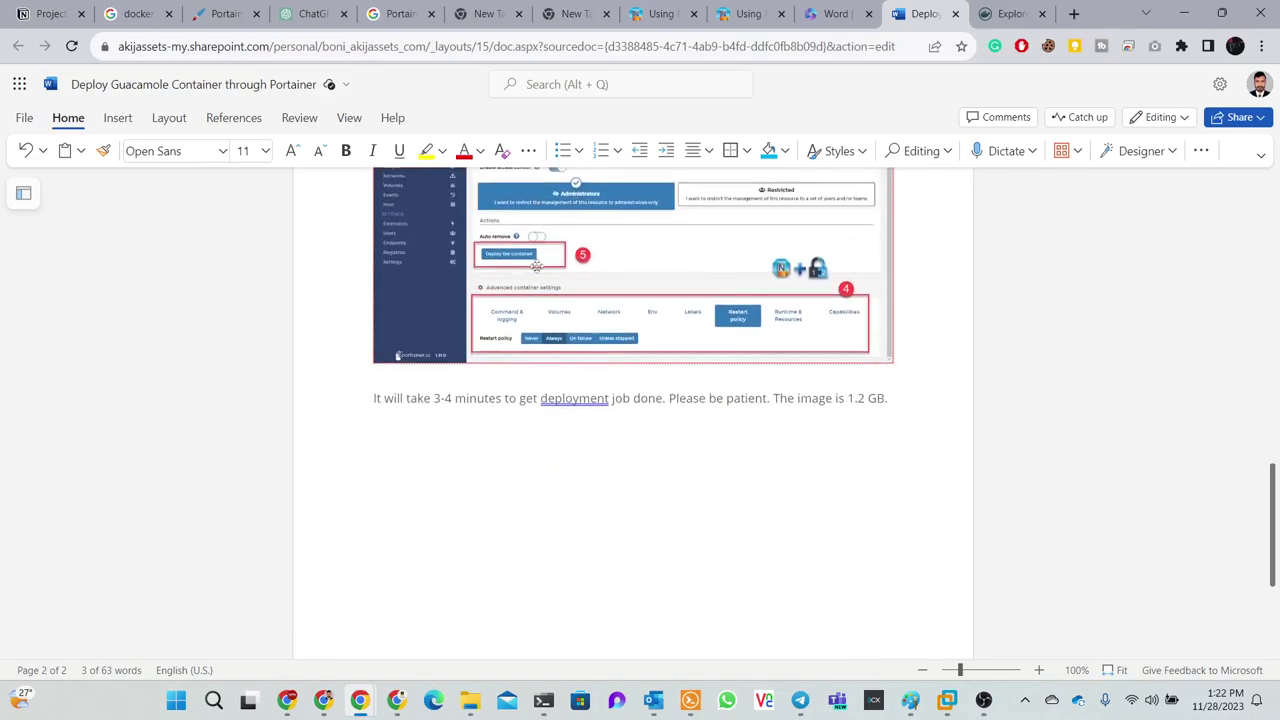
scroll(536, 270, up, 4)
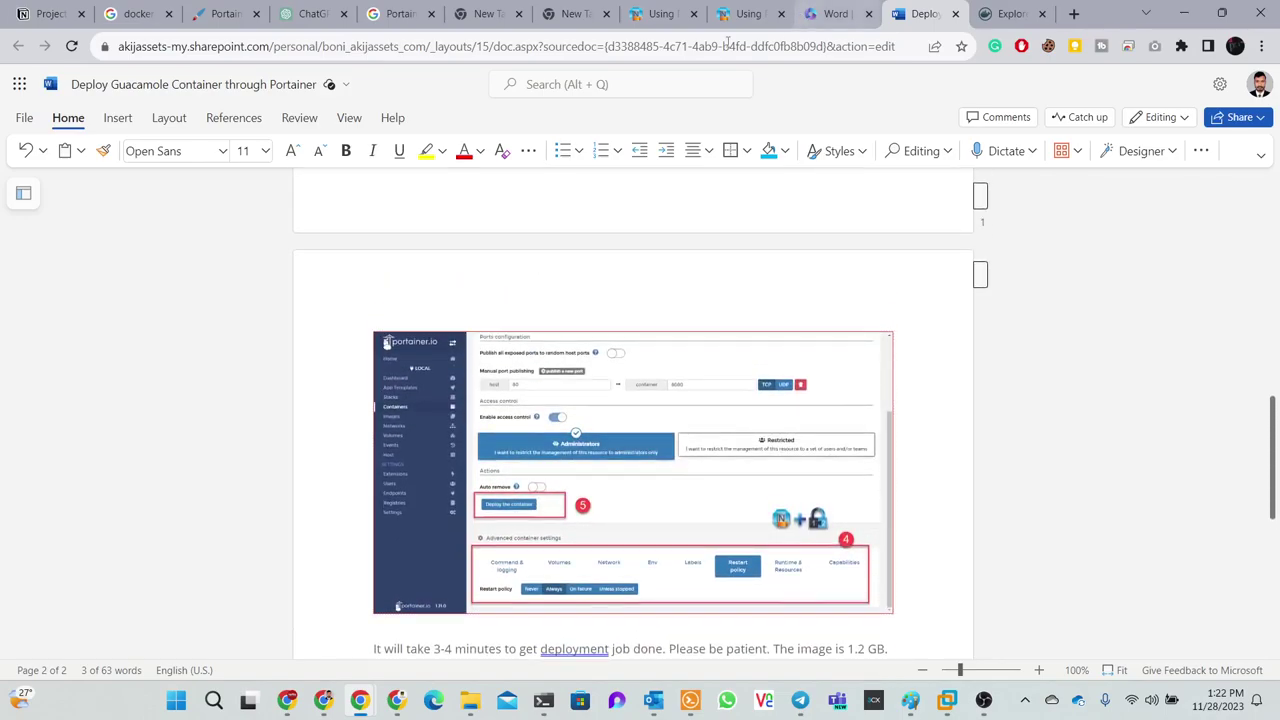
click(45, 14)
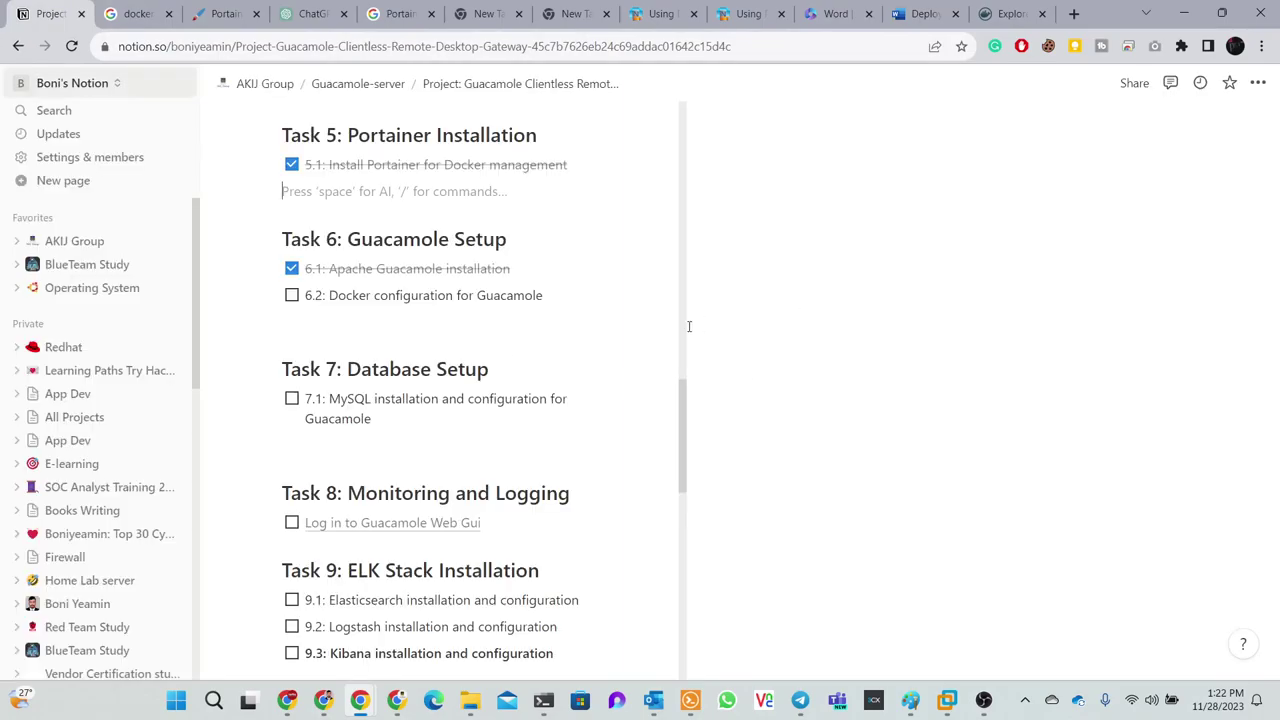
scroll(700, 322, down, 3)
scroll(665, 322, up, 2)
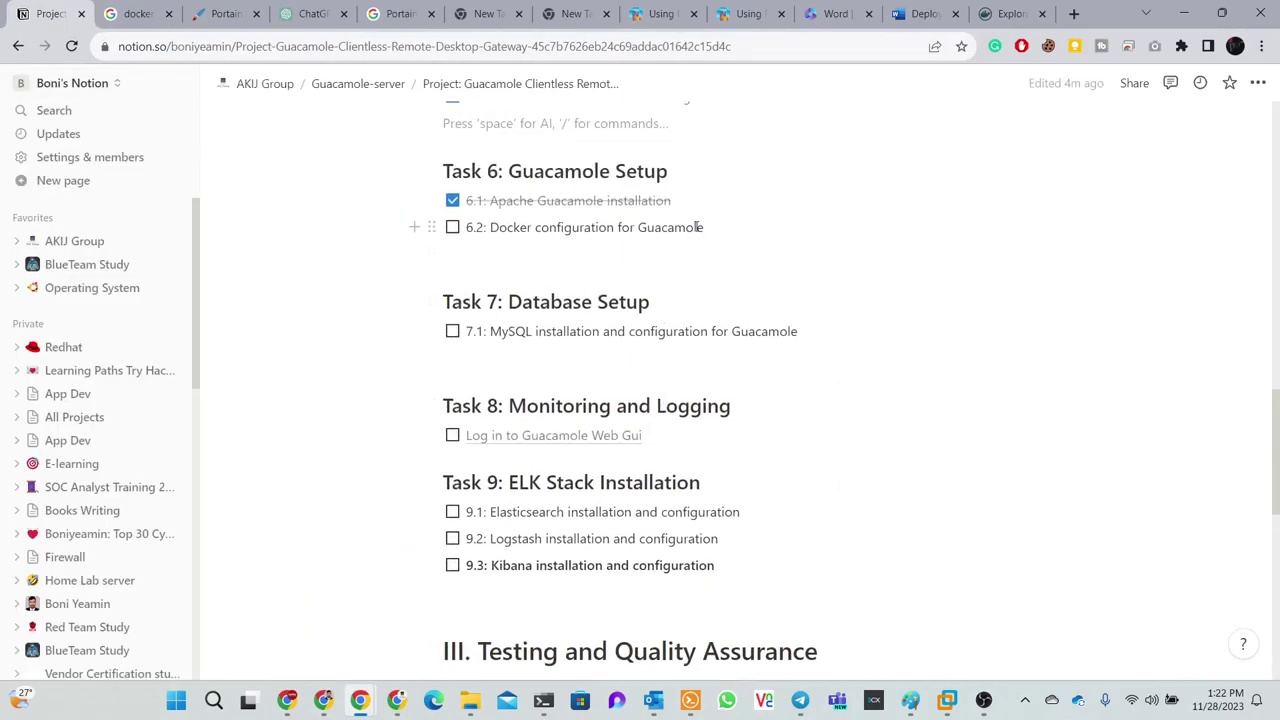
Add blank lines below item 6.2 under Task 6: Guacamole Setup and insert an empty to-do item there
click(717, 229)
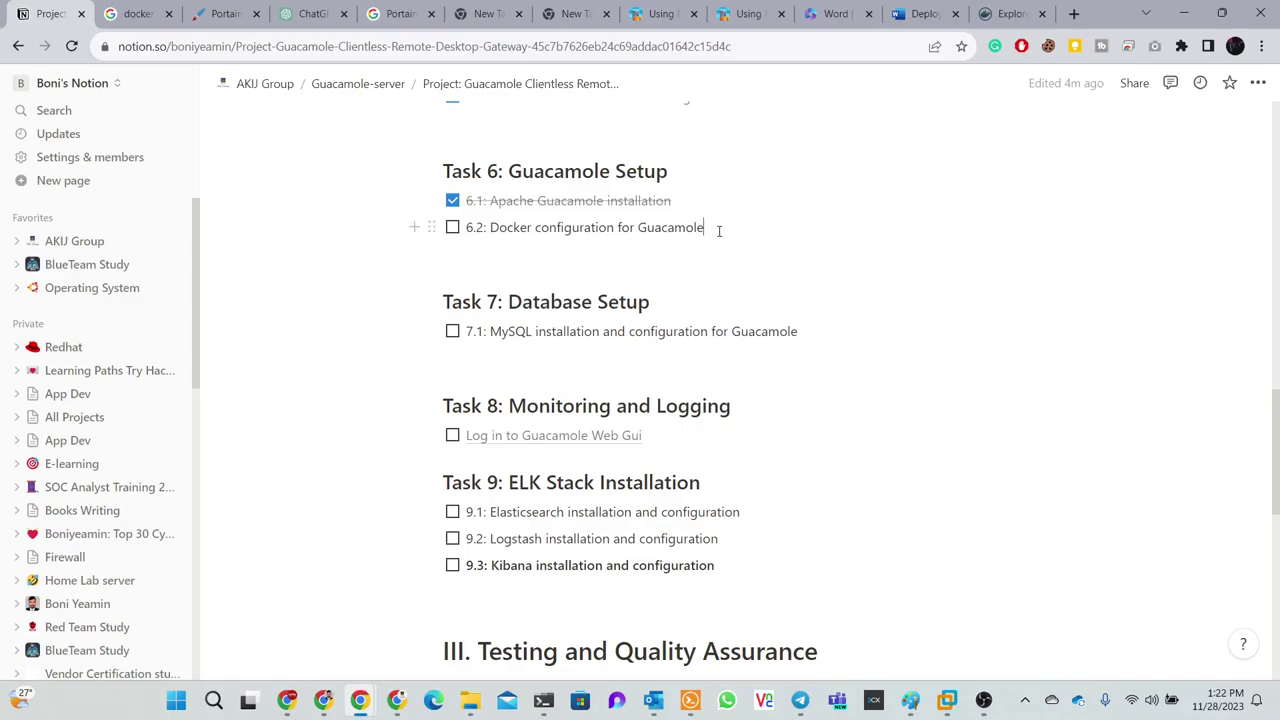
key(Return)
key(Return)
key(Return)
key(Return)
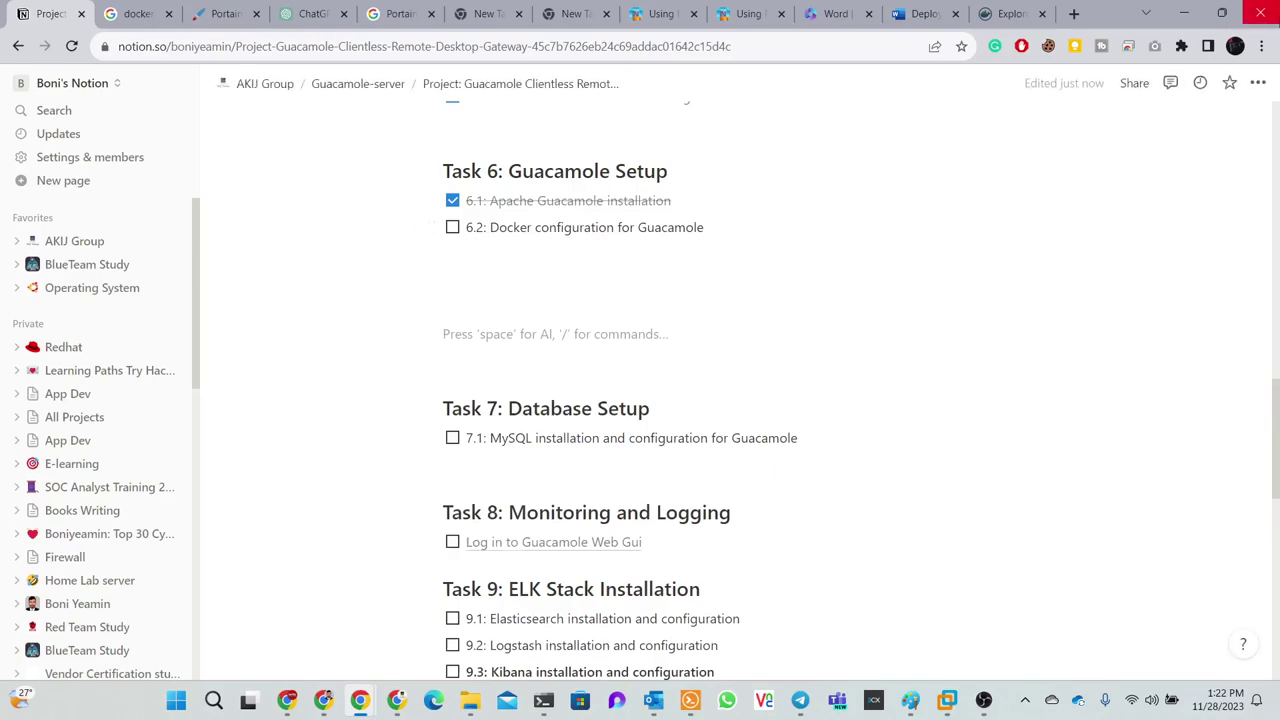
text(/)
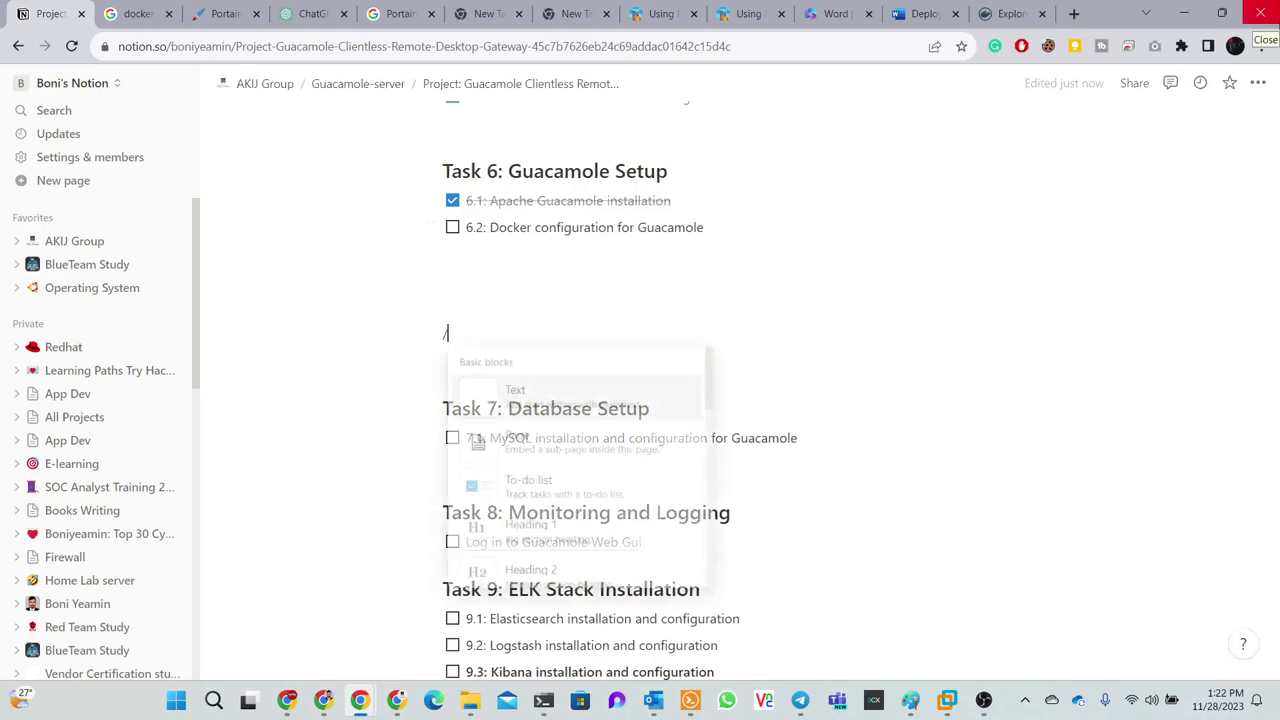
key(Down)
key(Down)
key(Return)
Write "Guacamole administrative work" as the new to-do's text and accept the spelling correction for "Guacamole"
text(Go)
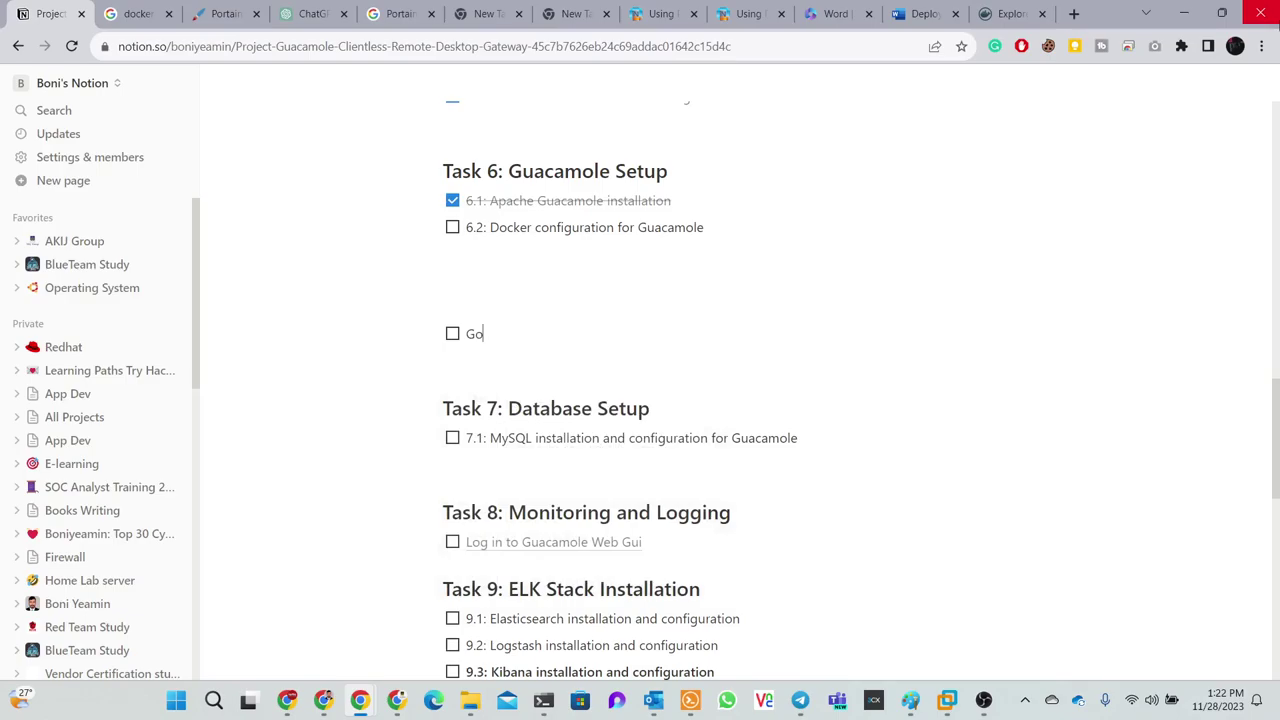
key(BackSpace)
text(ucam)
text(ole log)
key(BackSpace)
key(BackSpace)
key(BackSpace)
text(adminis)
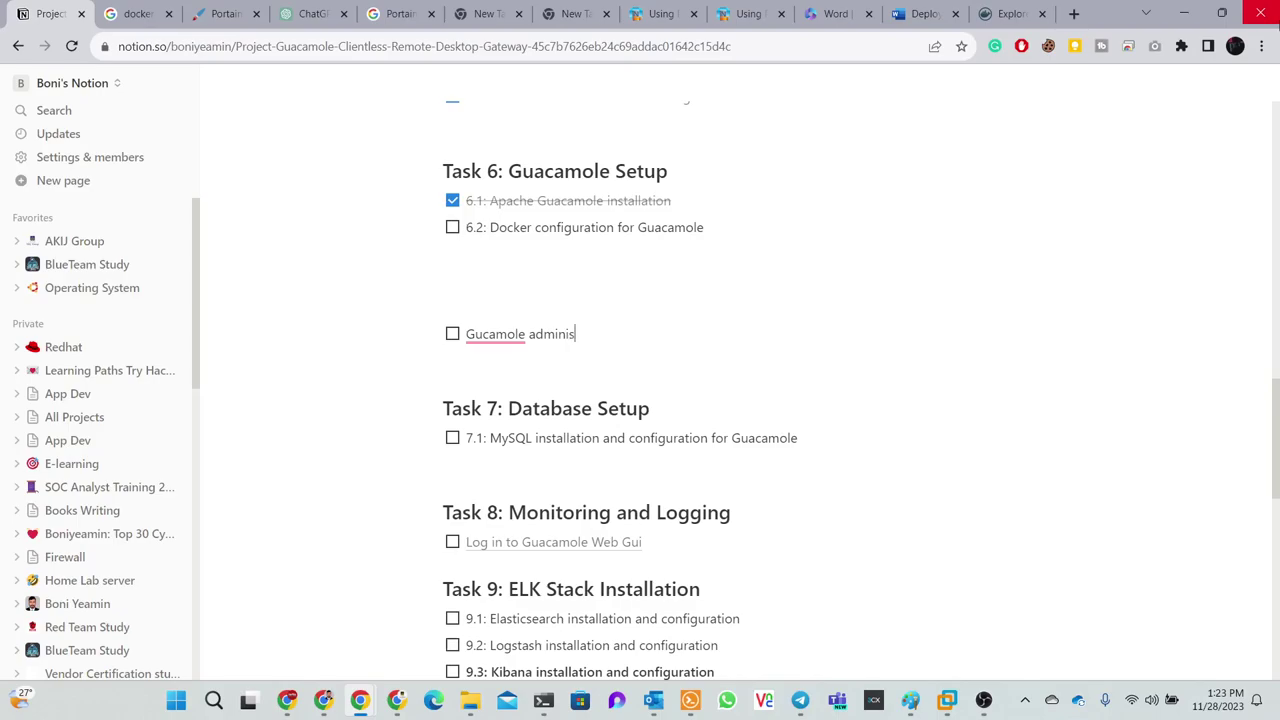
text(trative work)
click(495, 333)
click(506, 363)
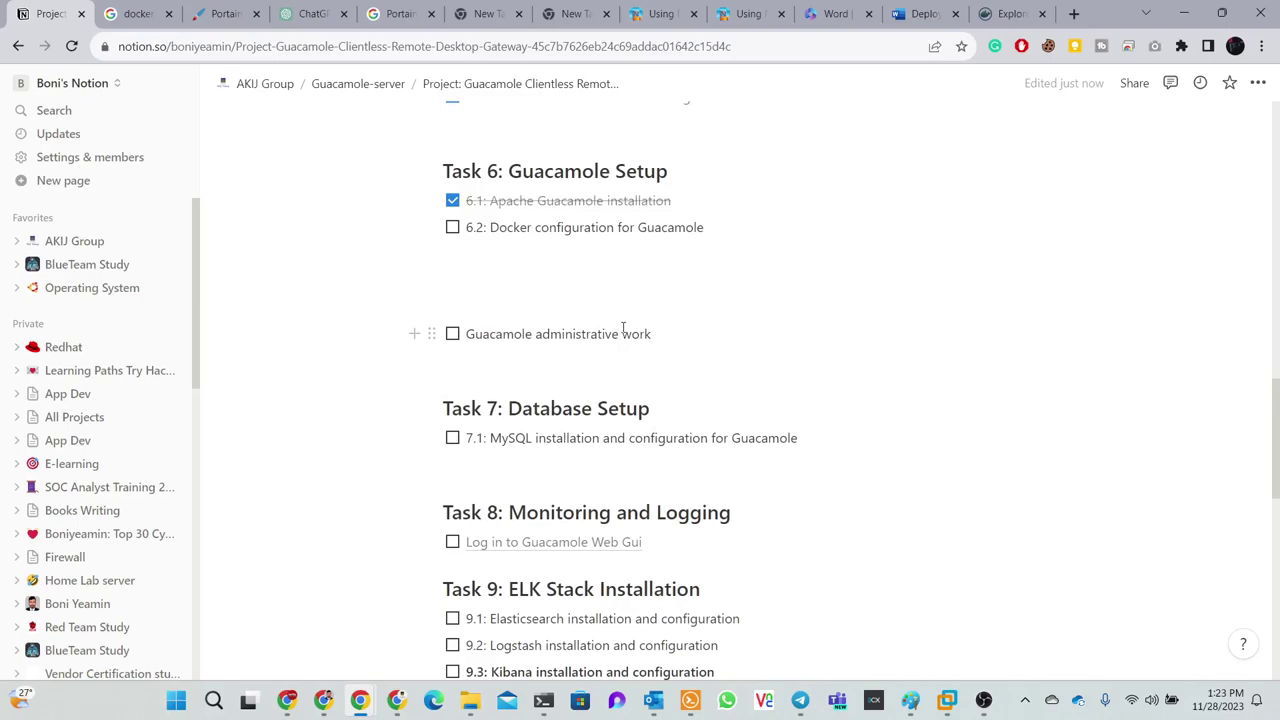
Insert "user" before "work" in the new to-do so it reads "Guacamole administrative user work"
click(622, 333)
text(user)
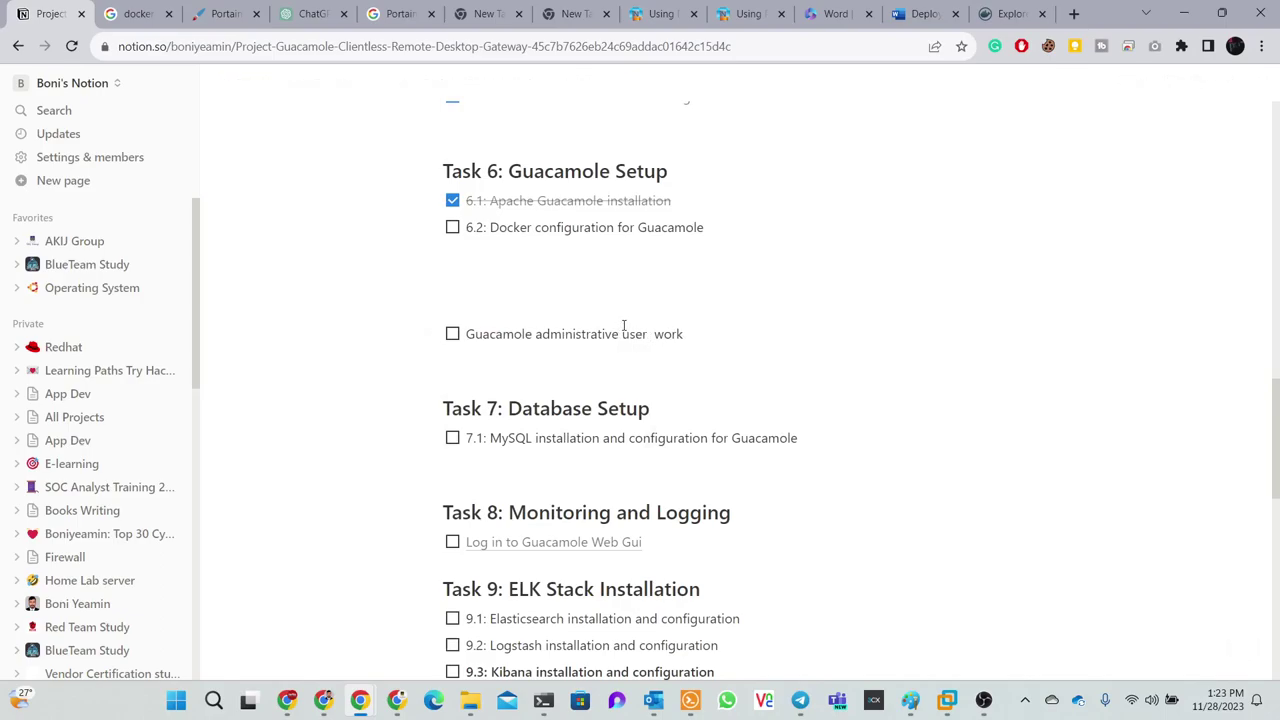
key(Right)
key(Right)
key(Right)
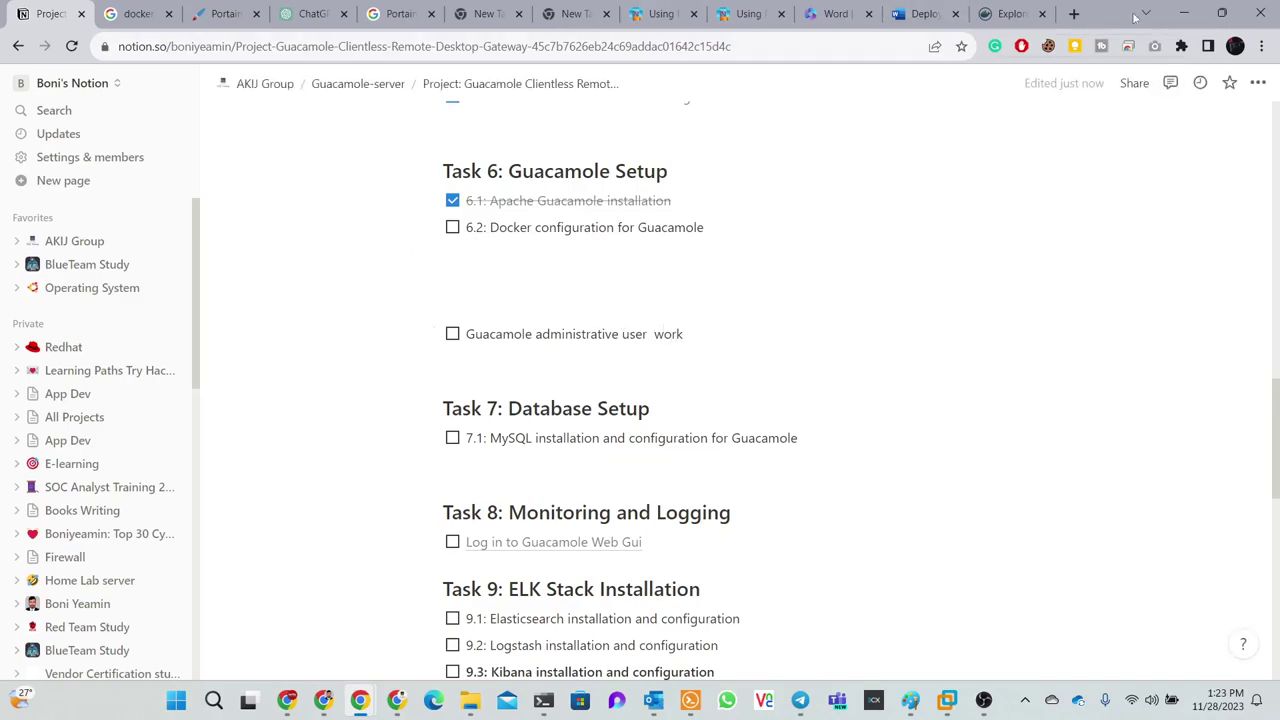
Switch back to Portainer and maximize its window to check the container deployment's progress
click(1180, 14)
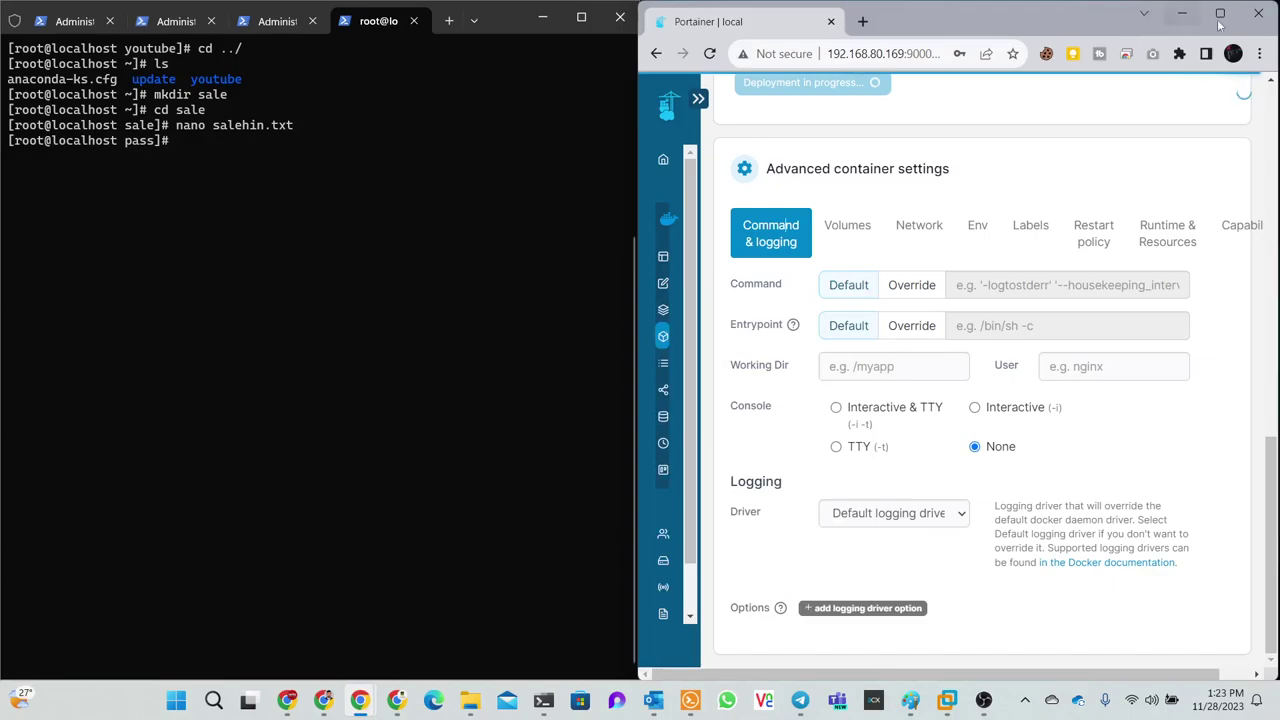
click(1220, 14)
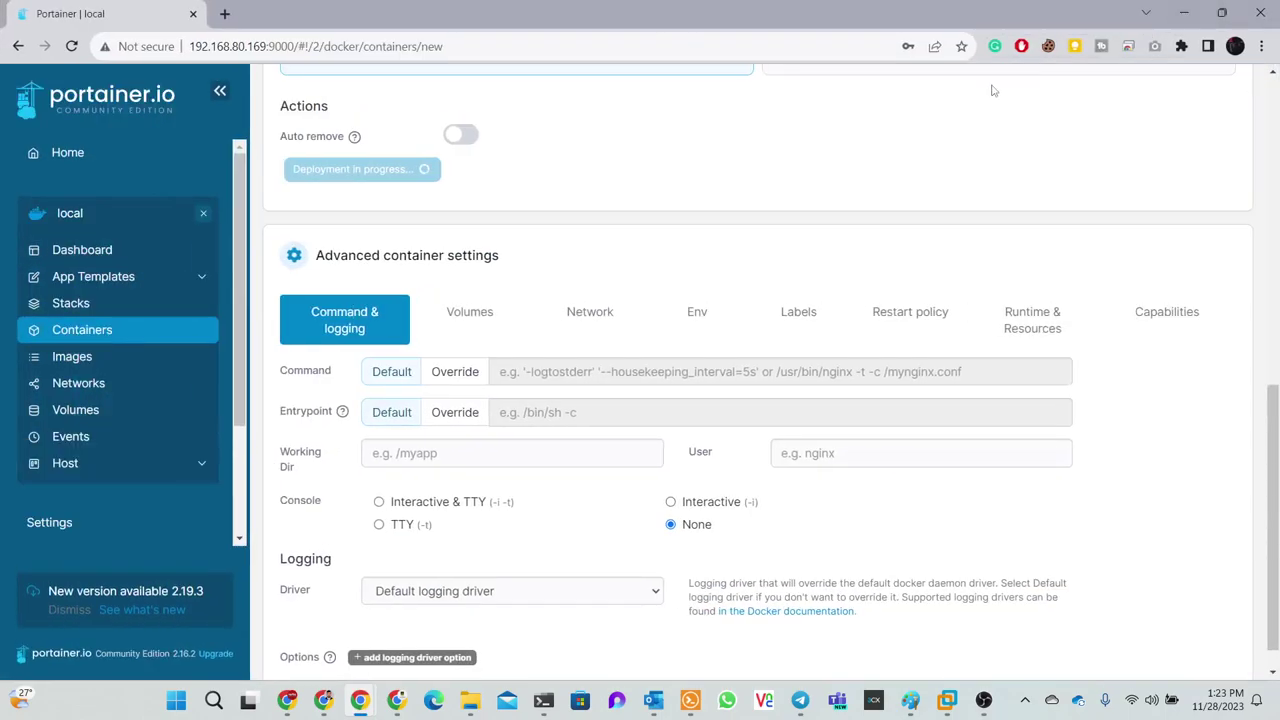